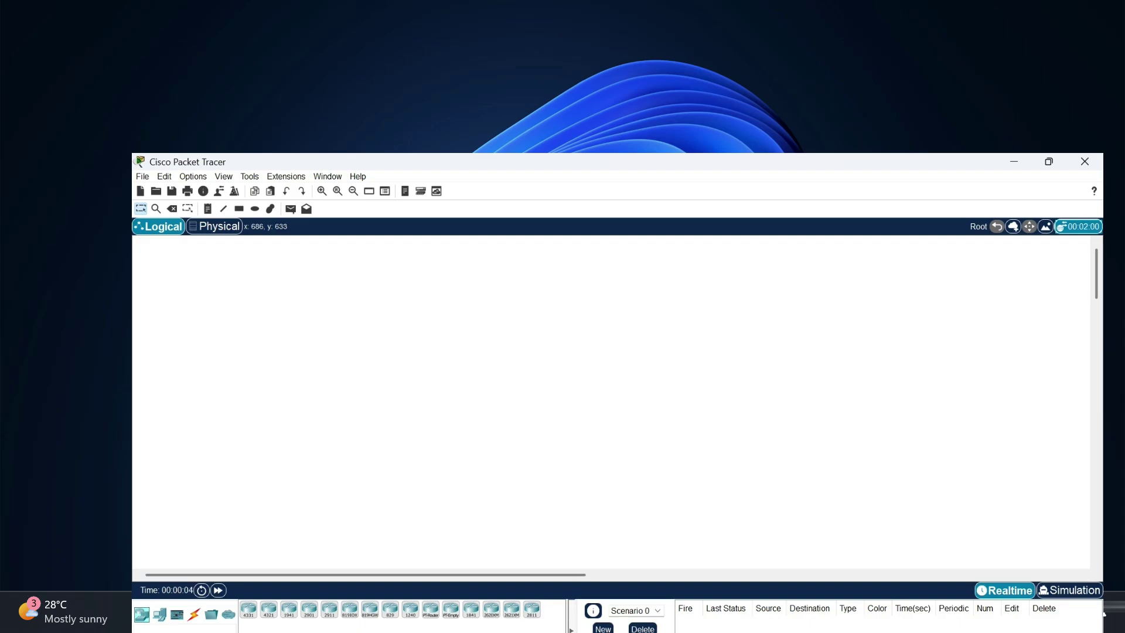
- Place two PCs side by side in the logical workspace and select the automatic connection type
{"action": "left_click", "coordinate": [160, 614]}
{"action": "left_click", "coordinate": [452, 346]}
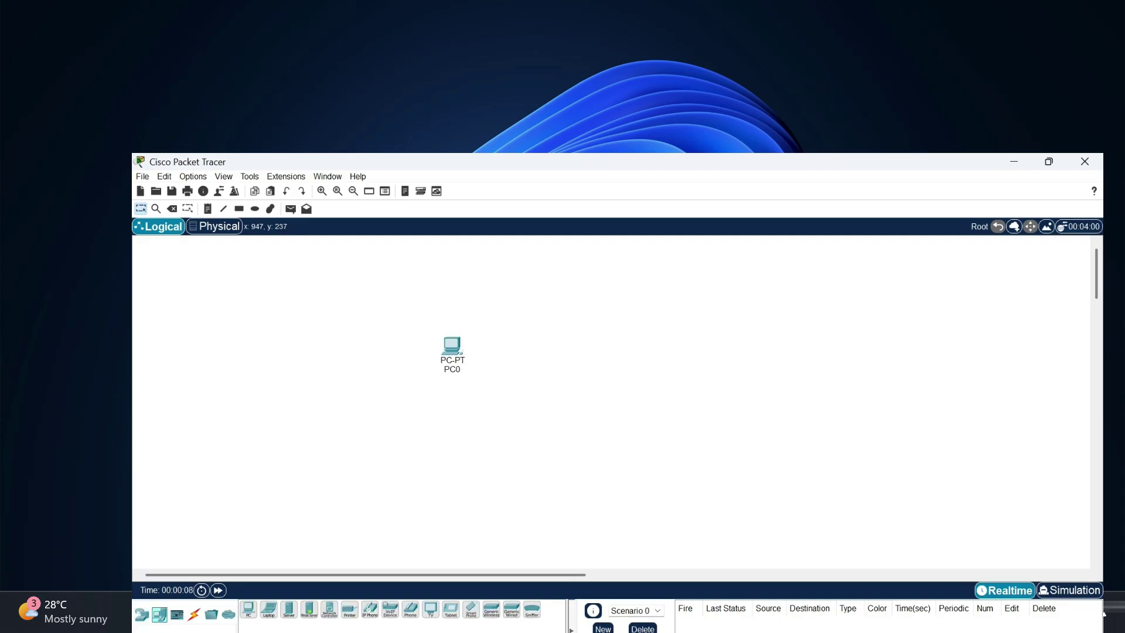
{"action": "left_click", "coordinate": [248, 609]}
{"action": "left_click", "coordinate": [653, 357]}
{"action": "left_click", "coordinate": [194, 614]}
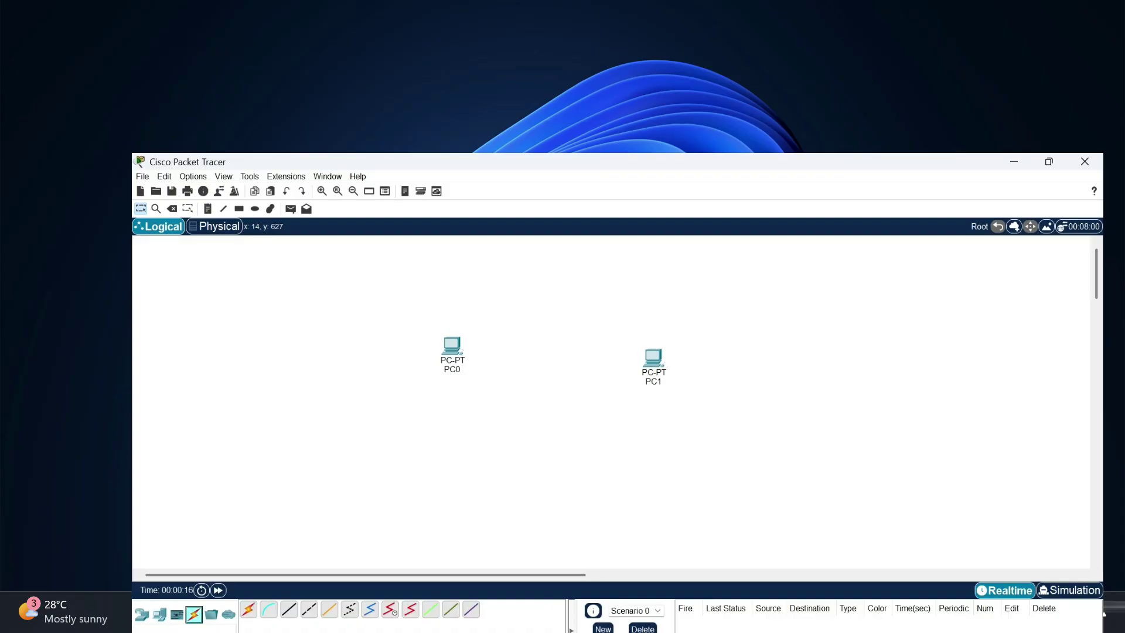
{"action": "left_click", "coordinate": [248, 609]}
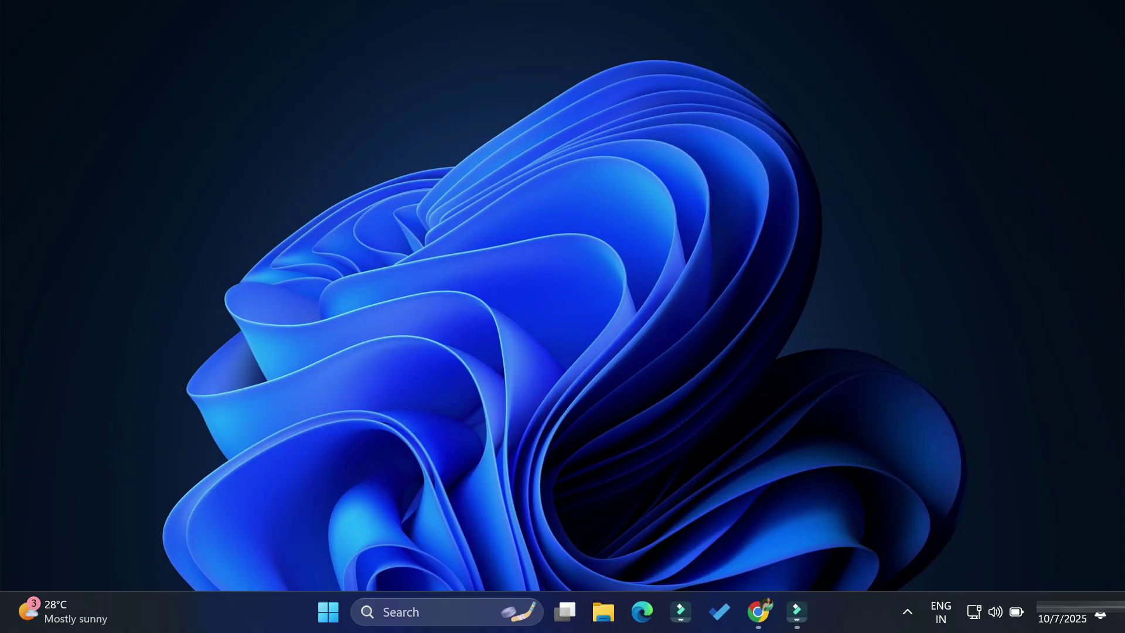
- Switch to Chrome and search Google for "cisco packet tracer download"
{"action": "left_click", "coordinate": [758, 611]}
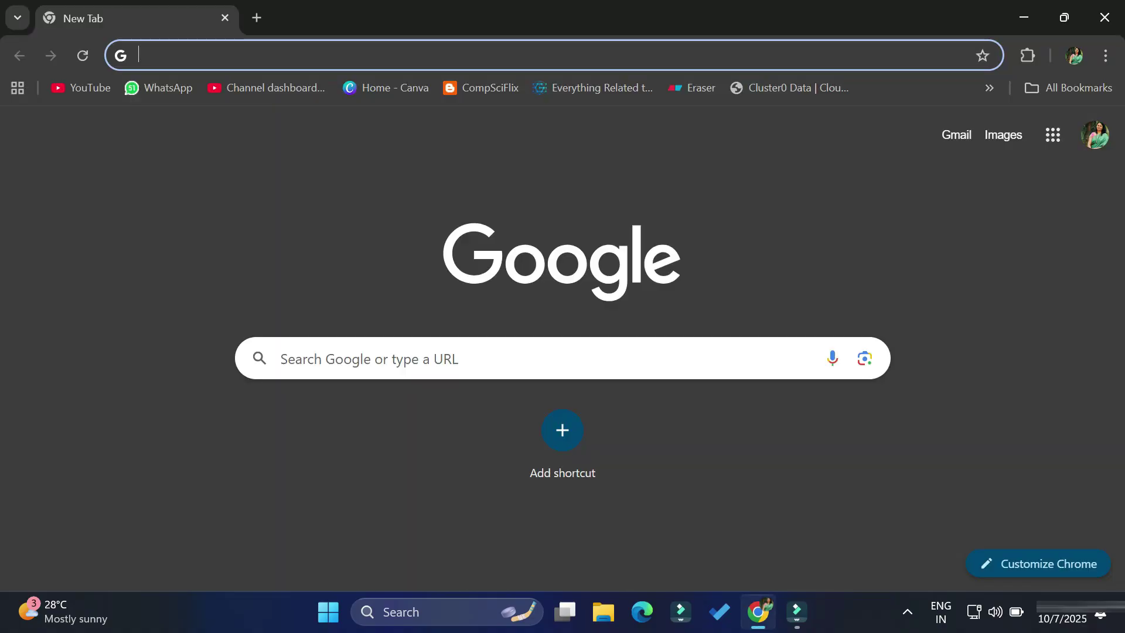
{"action": "left_click", "coordinate": [369, 358]}
{"action": "type", "text": "cis"}
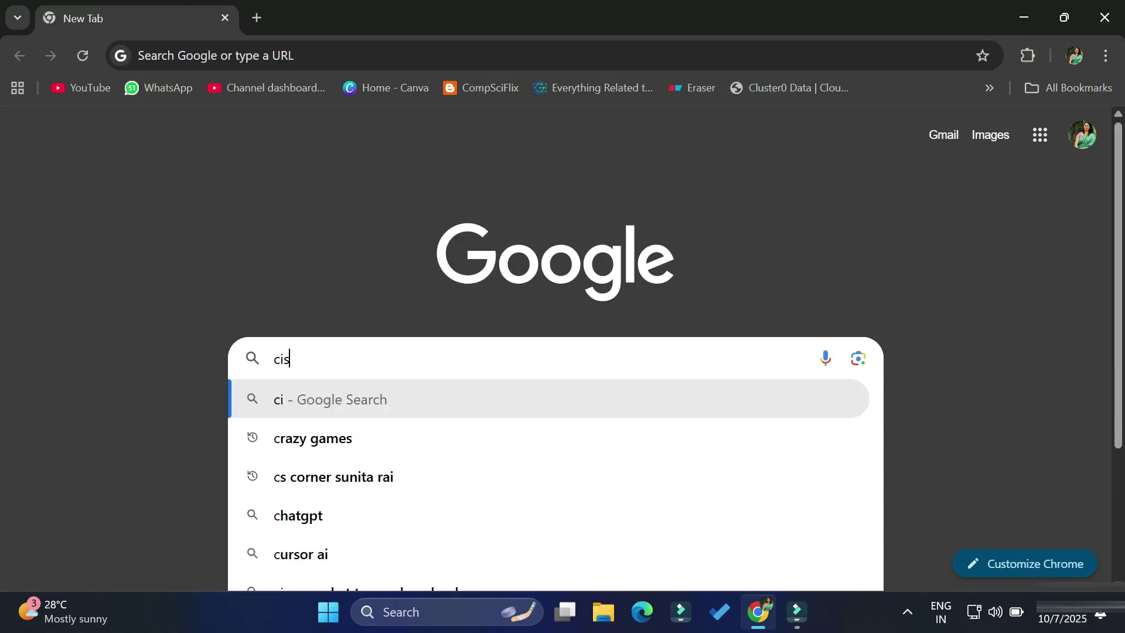
{"action": "type", "text": "co packet"}
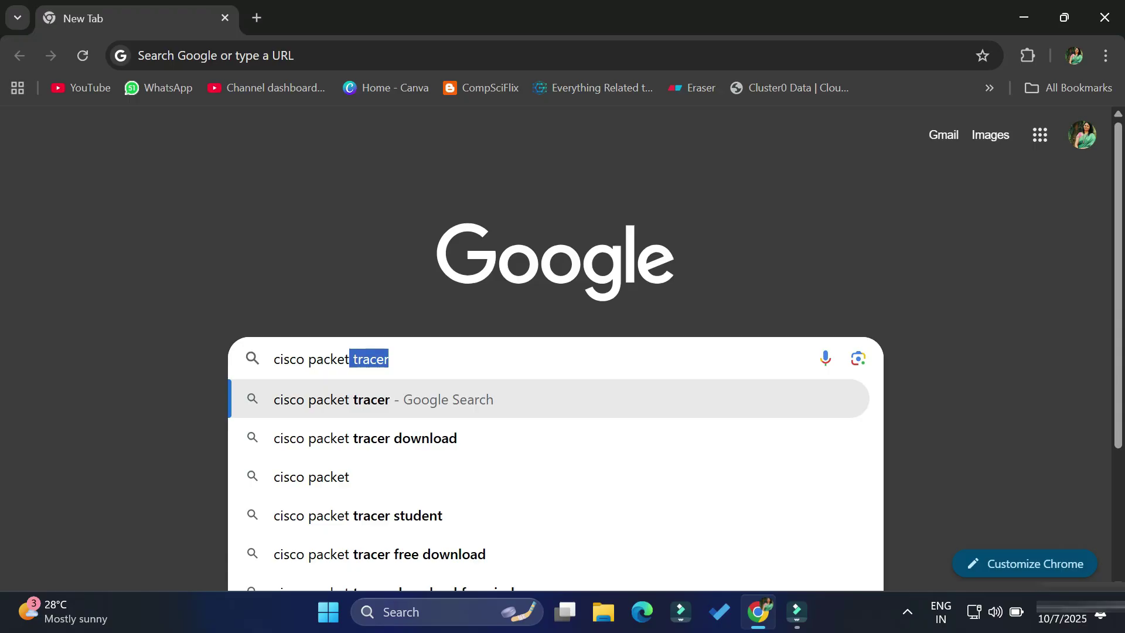
{"action": "key", "text": "BackSpace"}
{"action": "key", "text": "Up"}
{"action": "key", "text": "Return"}
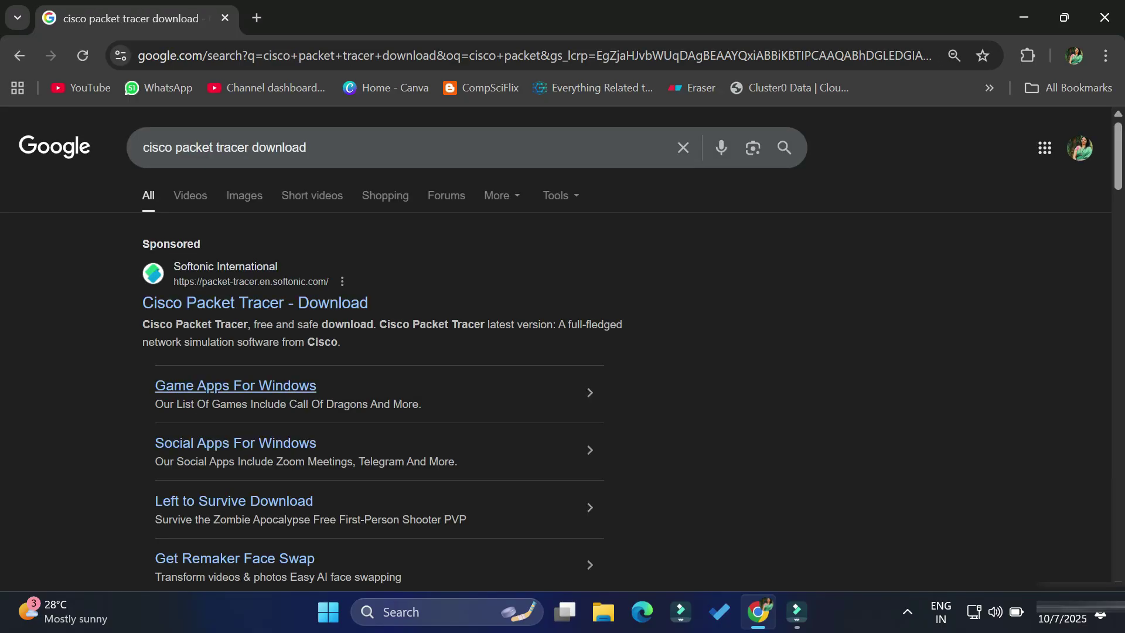
- Open the Cisco Networking Academy result "Time to use Cisco Packet Tracer v8.2.2" and dismiss its cookie notice
{"action": "scroll", "coordinate": [246, 386], "scroll_direction": "down", "scroll_amount": 3}
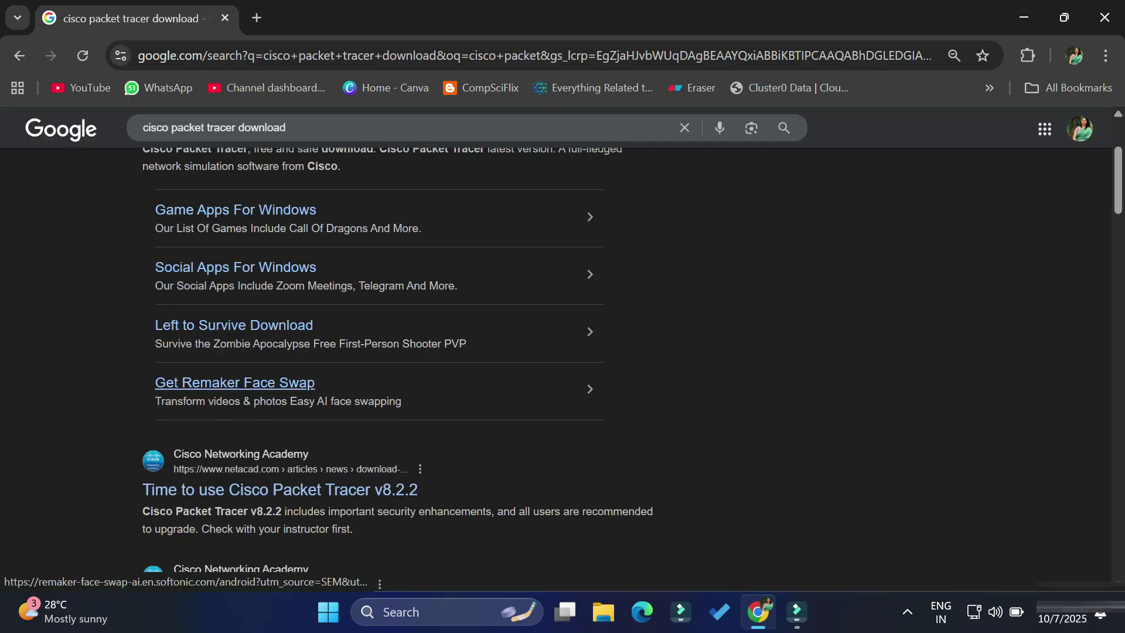
{"action": "scroll", "coordinate": [246, 381], "scroll_direction": "down", "scroll_amount": 2}
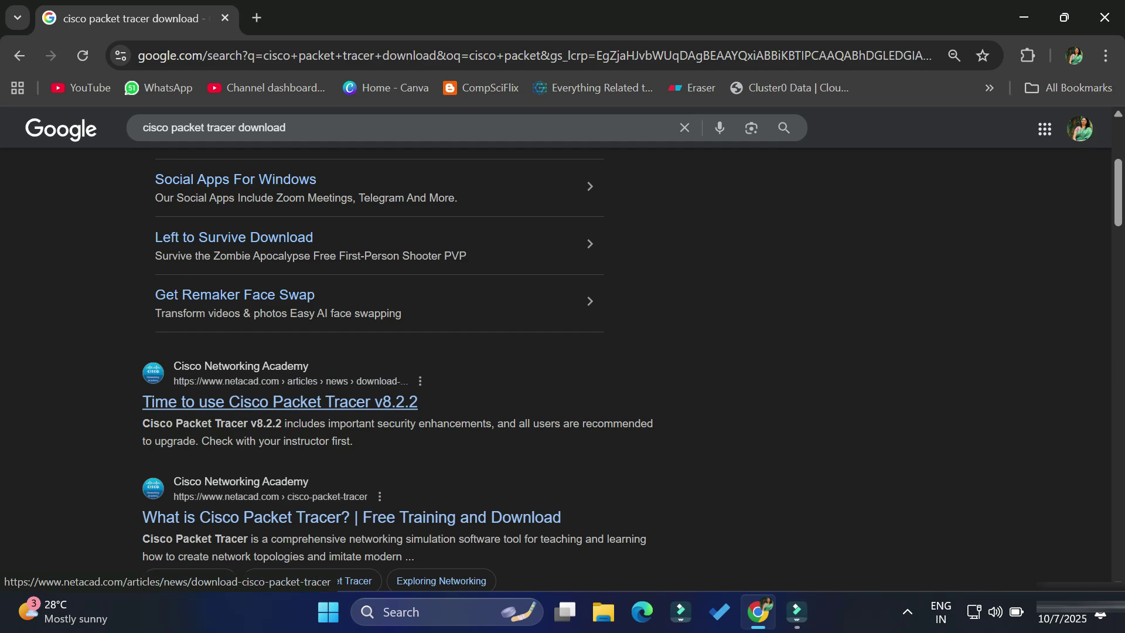
{"action": "scroll", "coordinate": [281, 410], "scroll_direction": "down", "scroll_amount": 2}
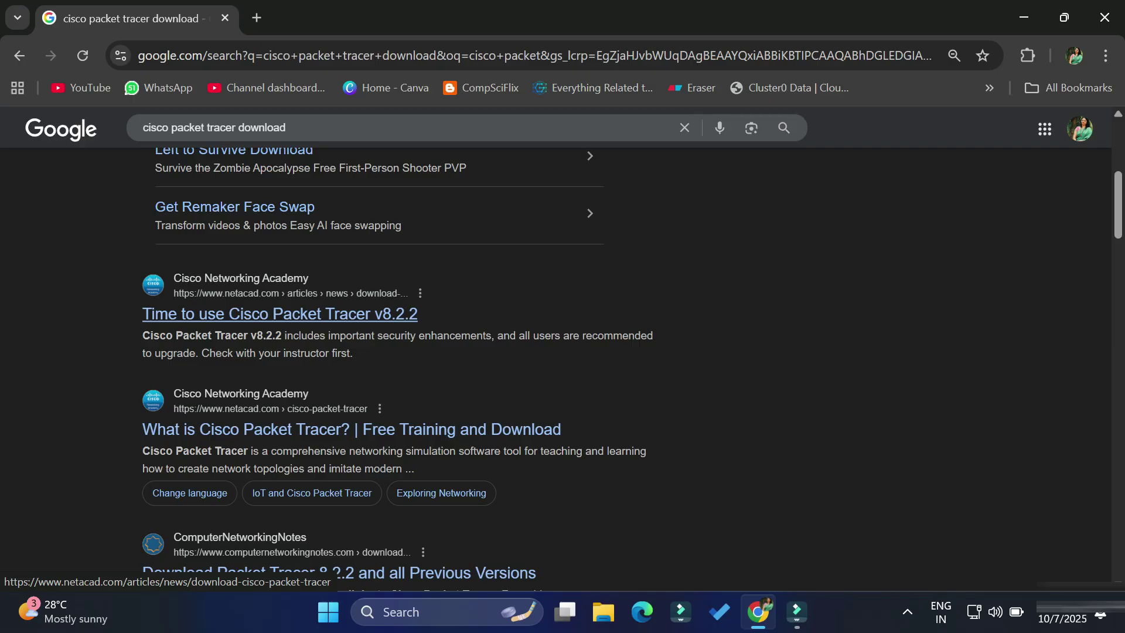
{"action": "left_click", "coordinate": [280, 314]}
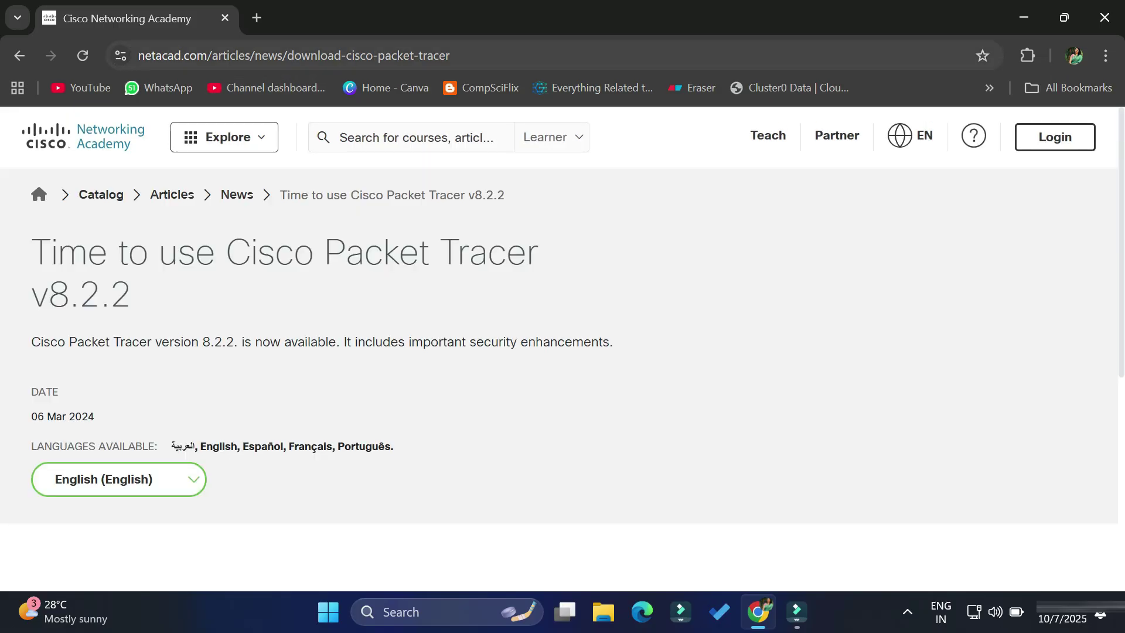
{"action": "left_click", "coordinate": [271, 56]}
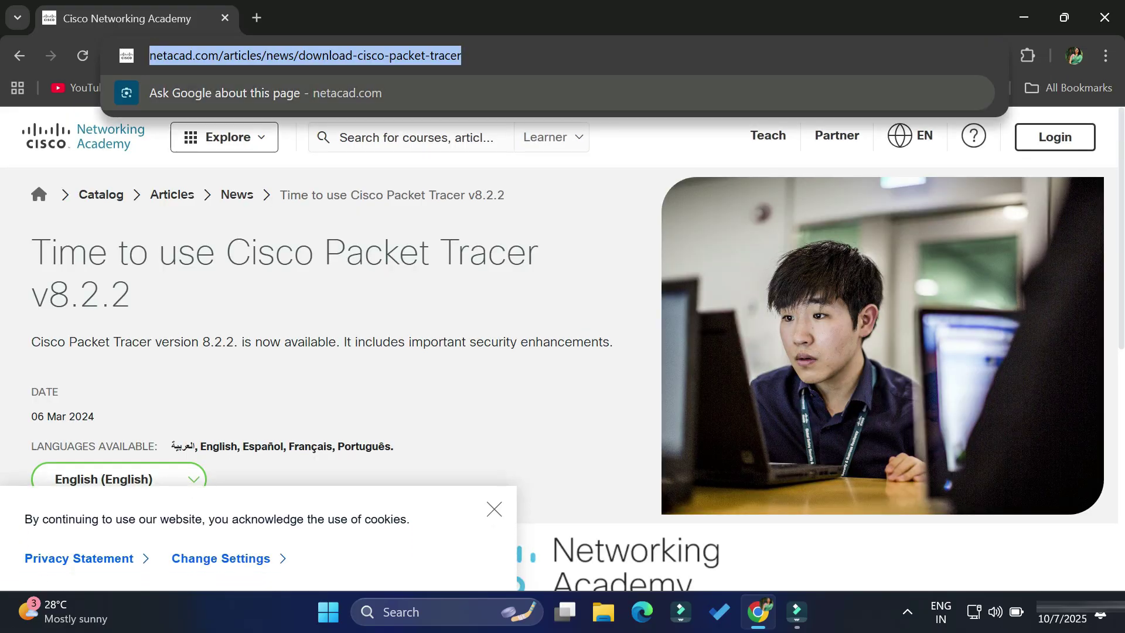
{"action": "left_click", "coordinate": [494, 509]}
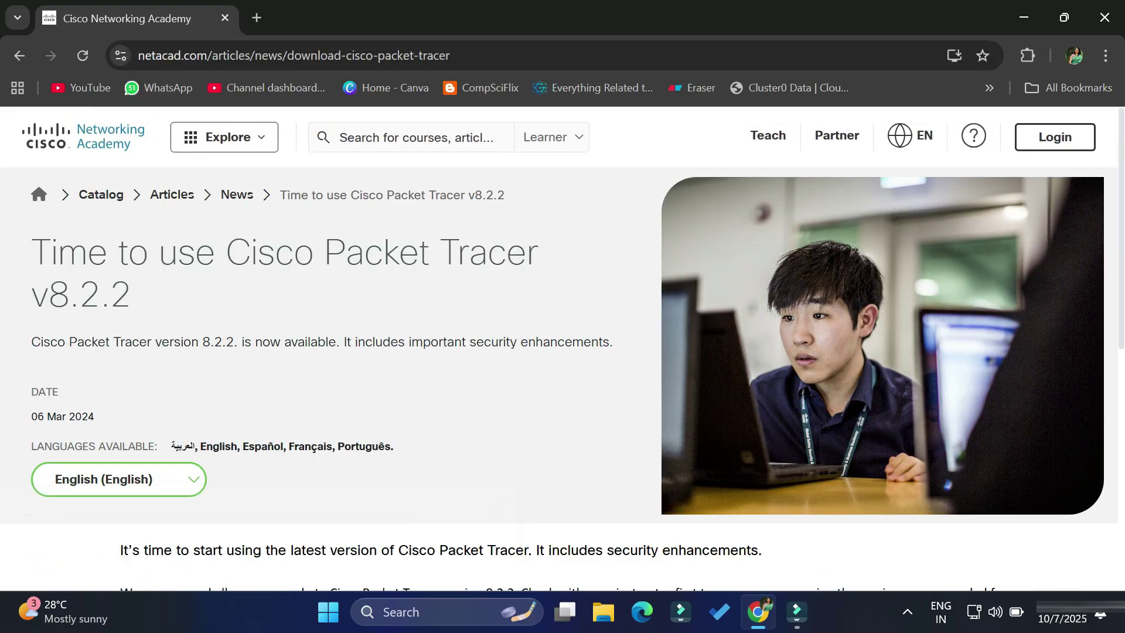
- Follow the article's "Download Cisco Packet Tracer 8.2.2" link to the Resource Hub
{"action": "scroll", "coordinate": [559, 349], "scroll_direction": "down", "scroll_amount": 1}
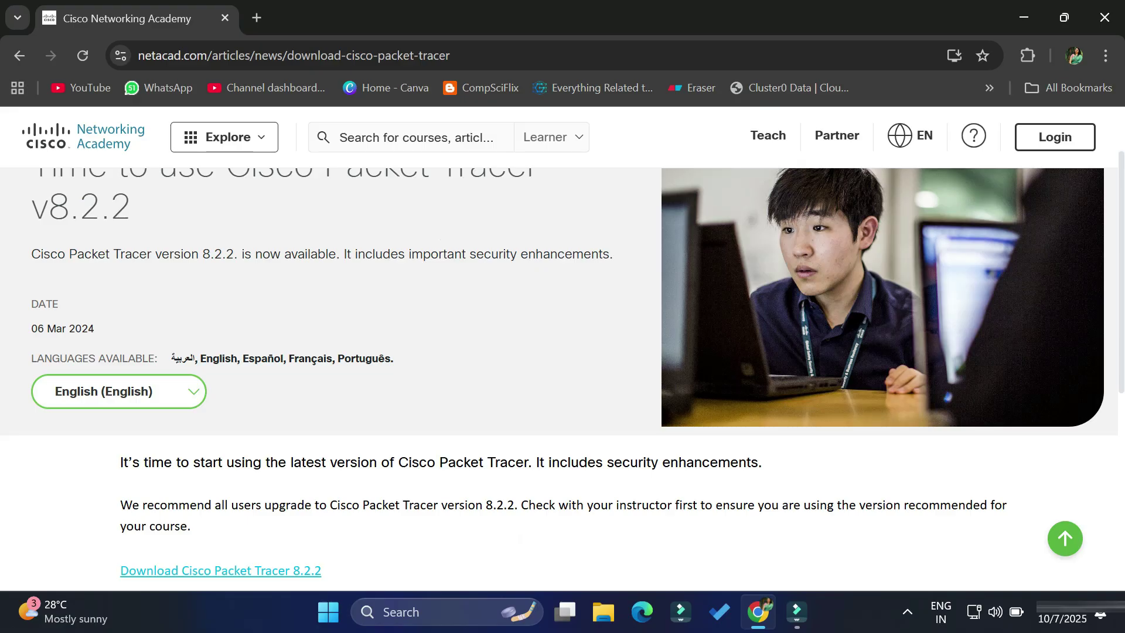
{"action": "scroll", "coordinate": [220, 479], "scroll_direction": "down", "scroll_amount": 1}
{"action": "left_click", "coordinate": [221, 479]}
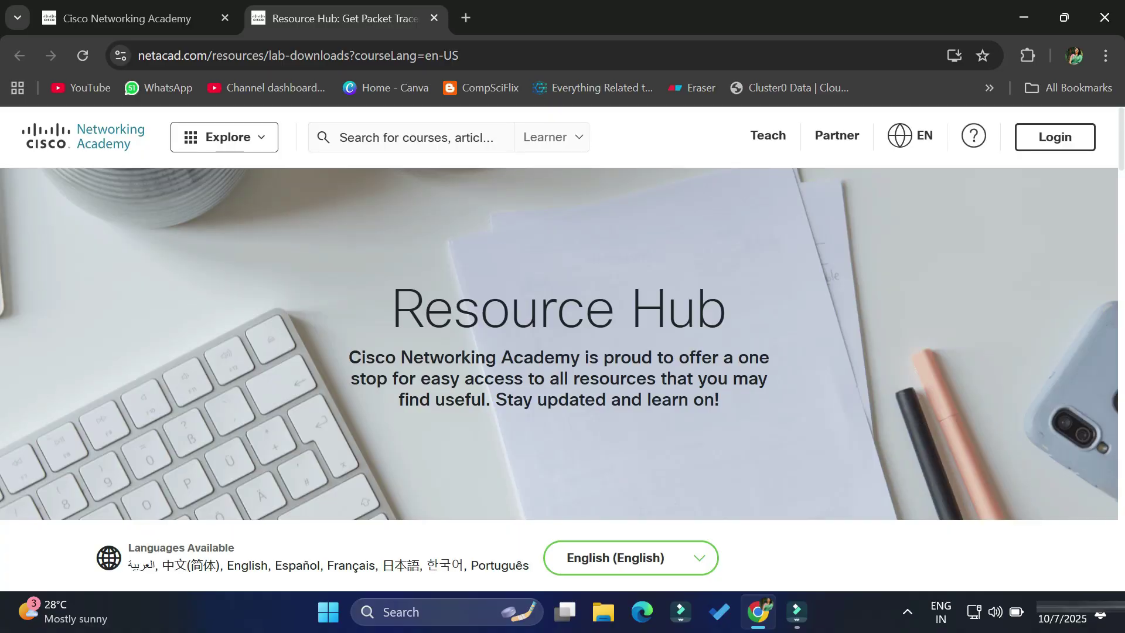
- Examine the Resource Hub's Packet Tracer download links, installation steps and login requirement
{"action": "scroll", "coordinate": [562, 378], "scroll_direction": "down", "scroll_amount": 3}
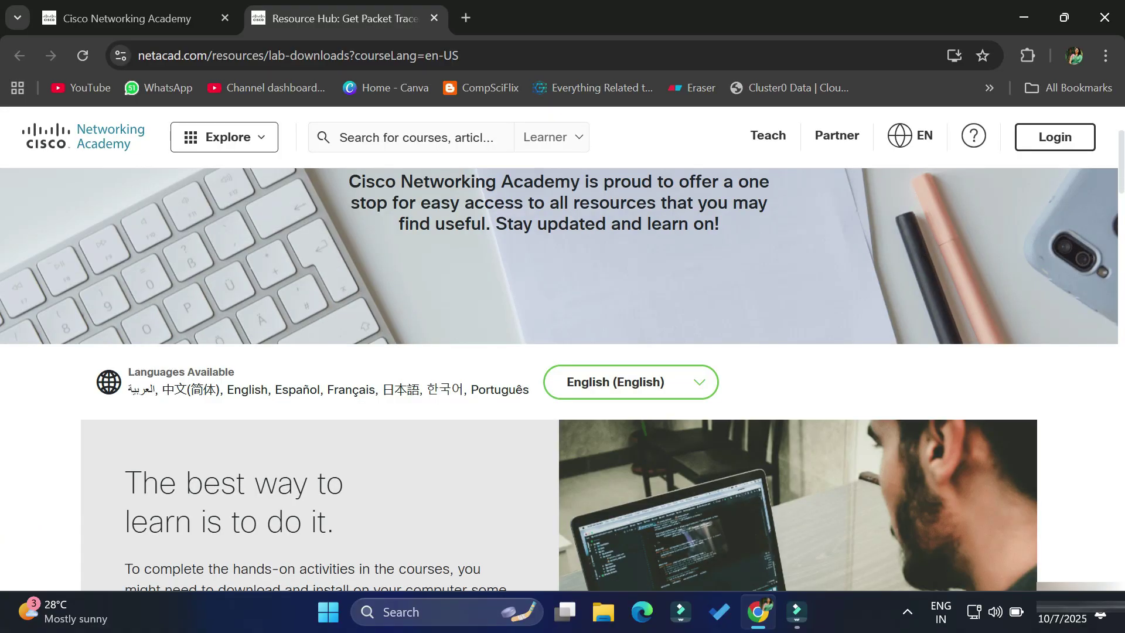
{"action": "scroll", "coordinate": [563, 378], "scroll_direction": "down", "scroll_amount": 3}
{"action": "scroll", "coordinate": [563, 378], "scroll_direction": "down", "scroll_amount": 6}
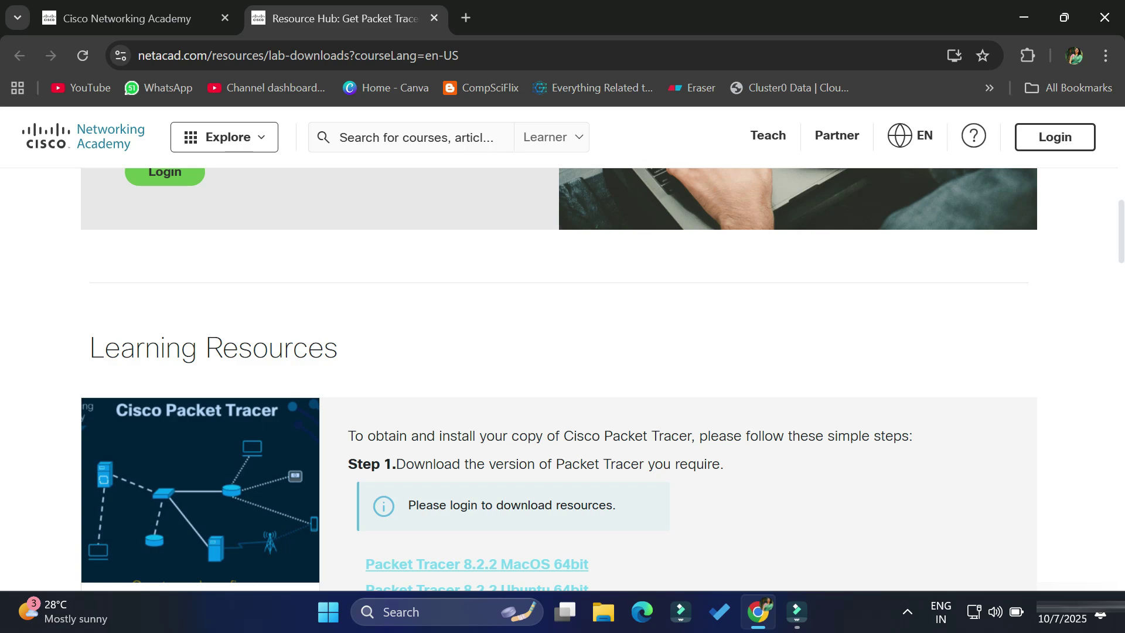
{"action": "left_click_drag", "start_coordinate": [535, 436], "coordinate": [858, 435]}
{"action": "scroll", "coordinate": [563, 378], "scroll_direction": "down", "scroll_amount": 2}
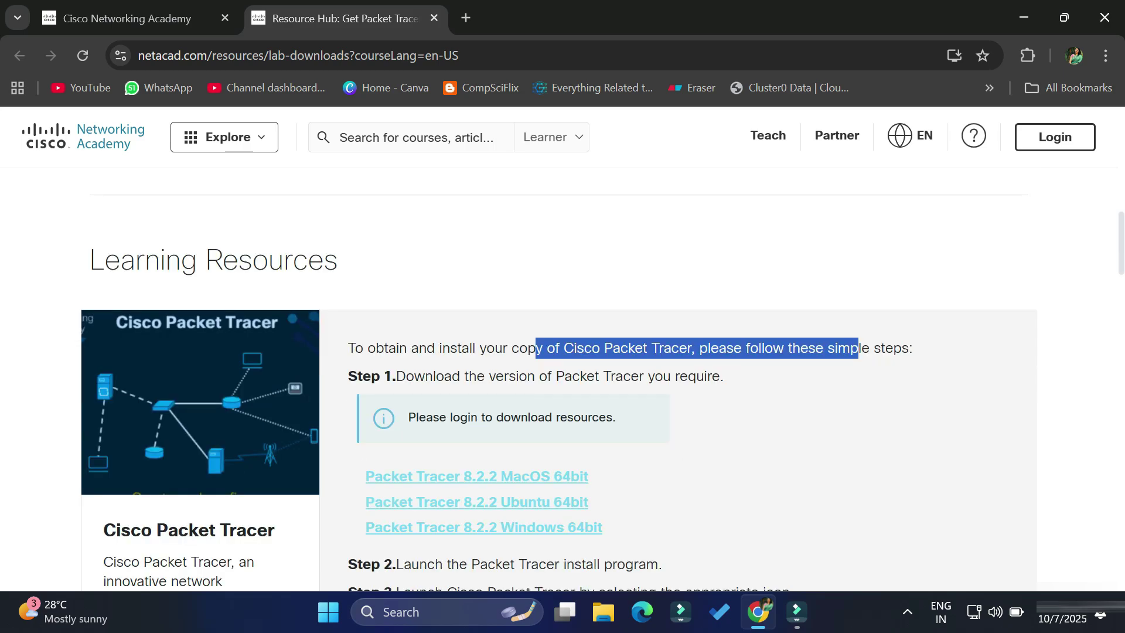
{"action": "scroll", "coordinate": [563, 378], "scroll_direction": "down", "scroll_amount": 2}
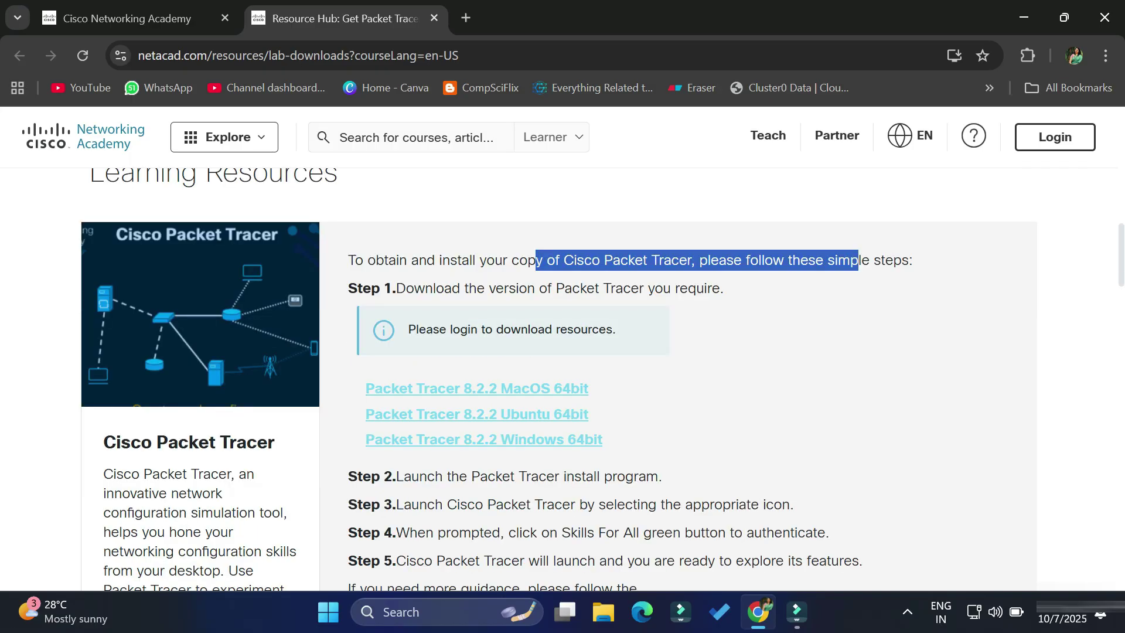
{"action": "scroll", "coordinate": [562, 378], "scroll_direction": "up", "scroll_amount": 10}
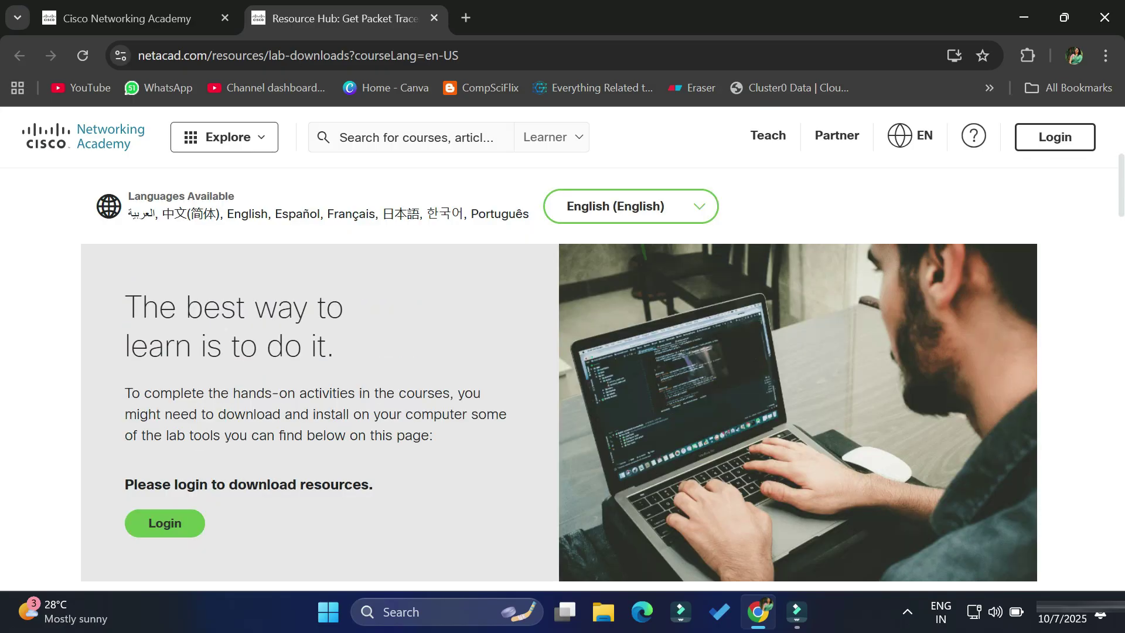
{"action": "scroll", "coordinate": [563, 378], "scroll_direction": "up", "scroll_amount": 6}
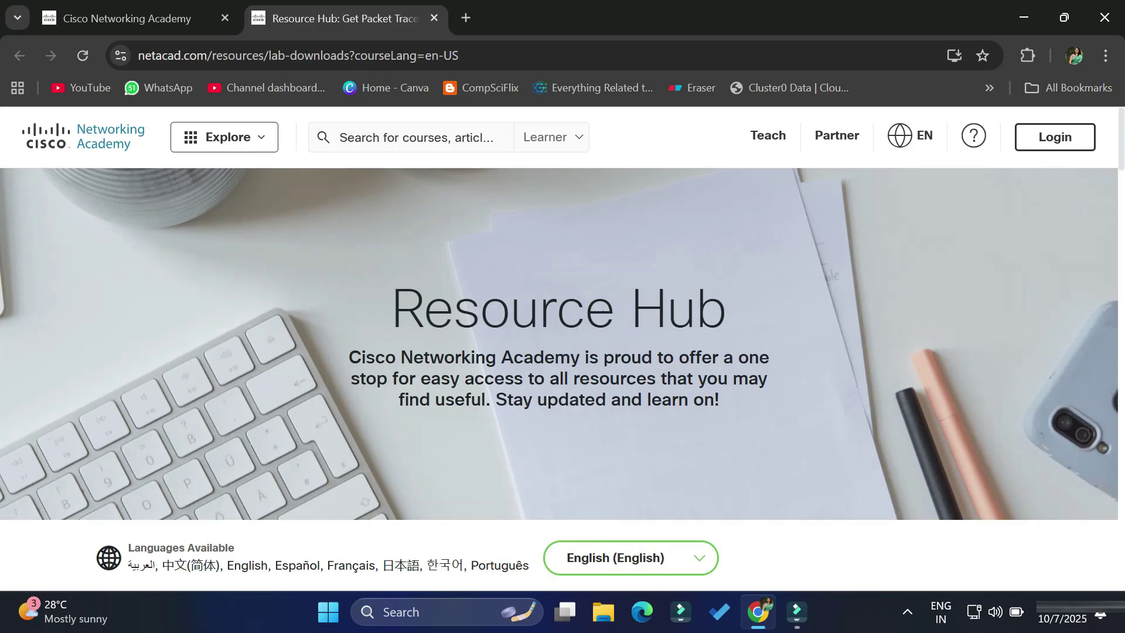
- Log in to the Networking Academy with a Google account and approve sharing the account information
{"action": "left_click", "coordinate": [1054, 137]}
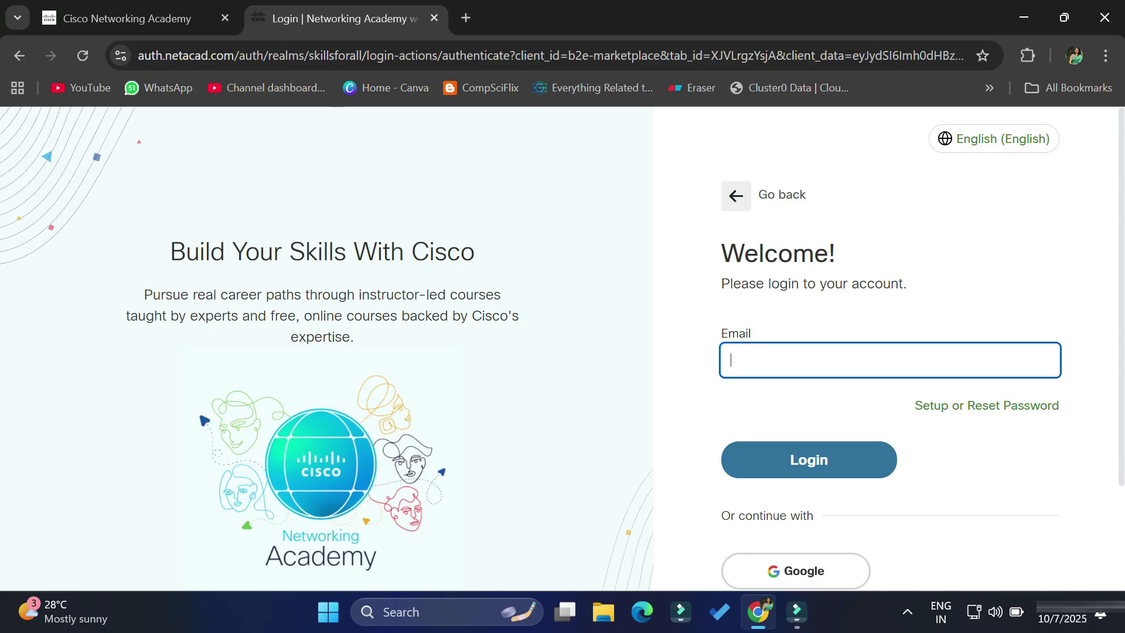
{"action": "scroll", "coordinate": [562, 348], "scroll_direction": "down", "scroll_amount": 2}
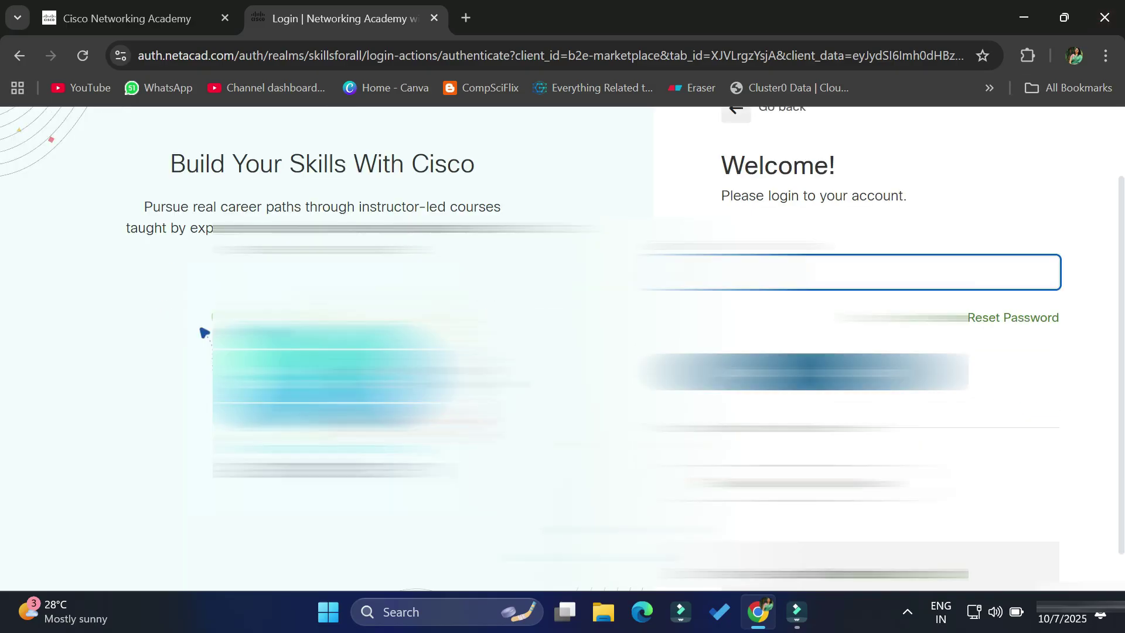
{"action": "left_click", "coordinate": [203, 333]}
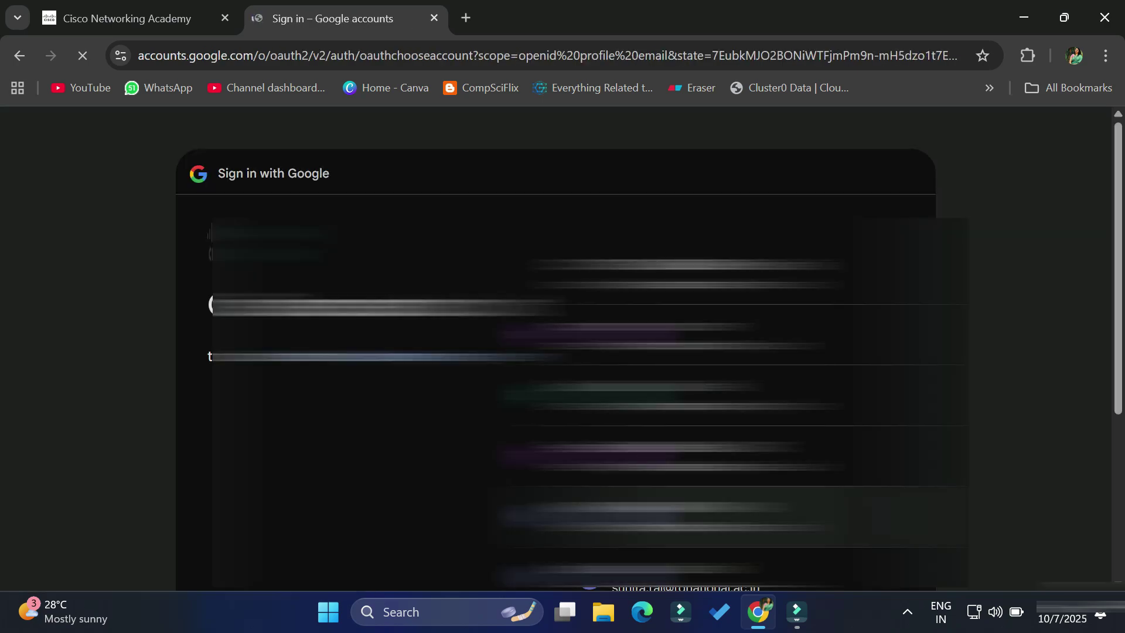
{"action": "left_click", "coordinate": [697, 335]}
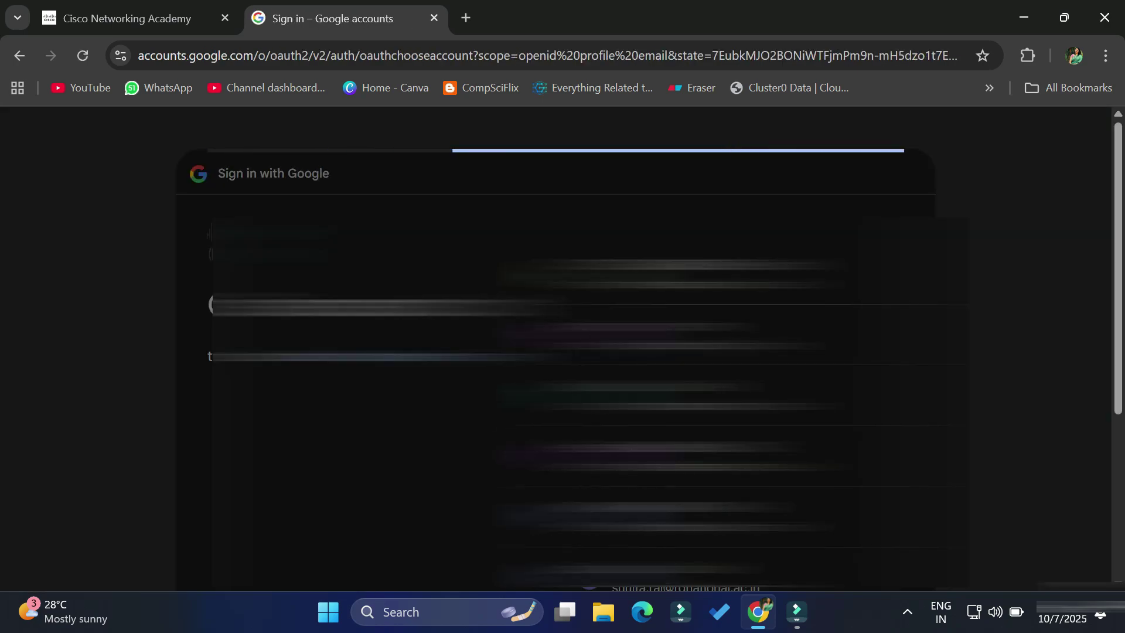
{"action": "scroll", "coordinate": [697, 346], "scroll_direction": "down", "scroll_amount": 1}
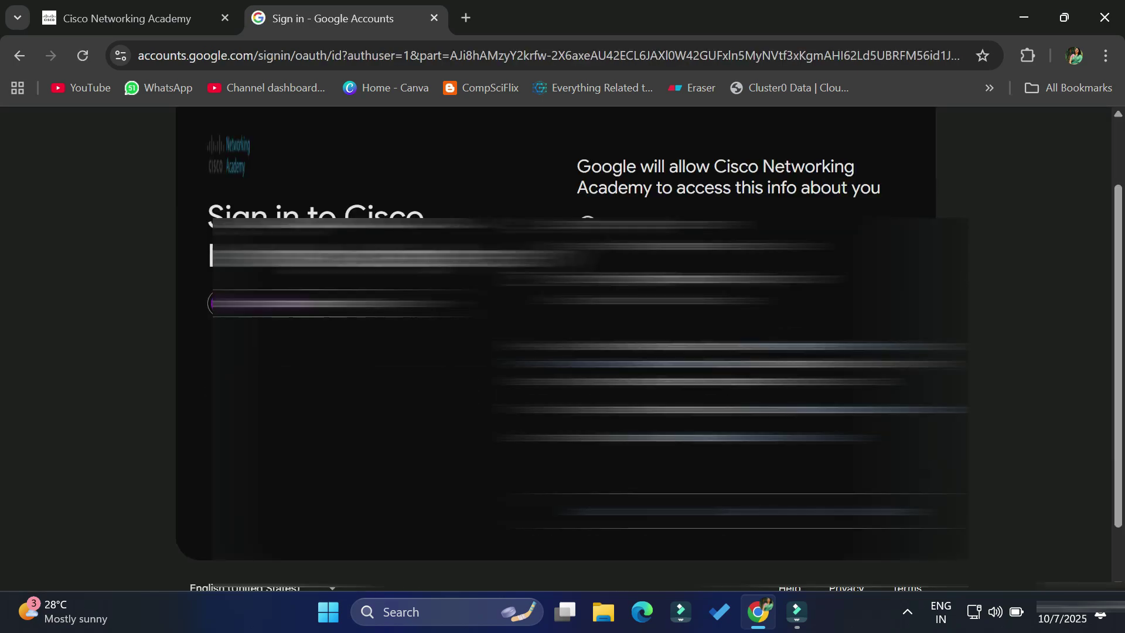
{"action": "left_click", "coordinate": [823, 511]}
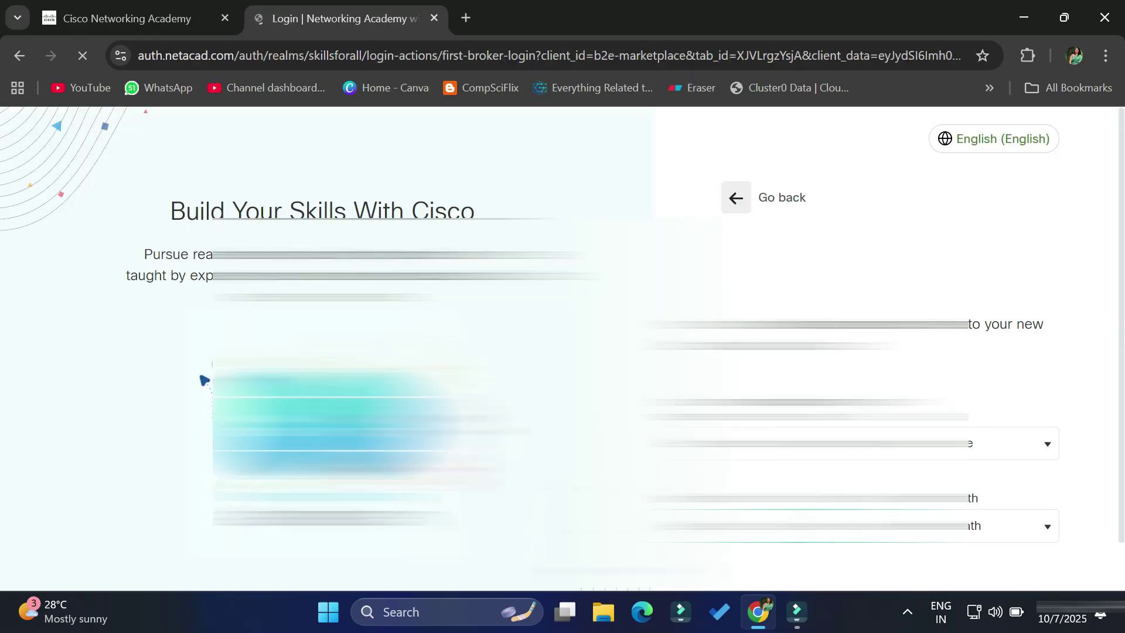
- Complete the new Cisco account sign-up with India as the country and Maharashtra as the state
{"action": "left_click", "coordinate": [820, 443]}
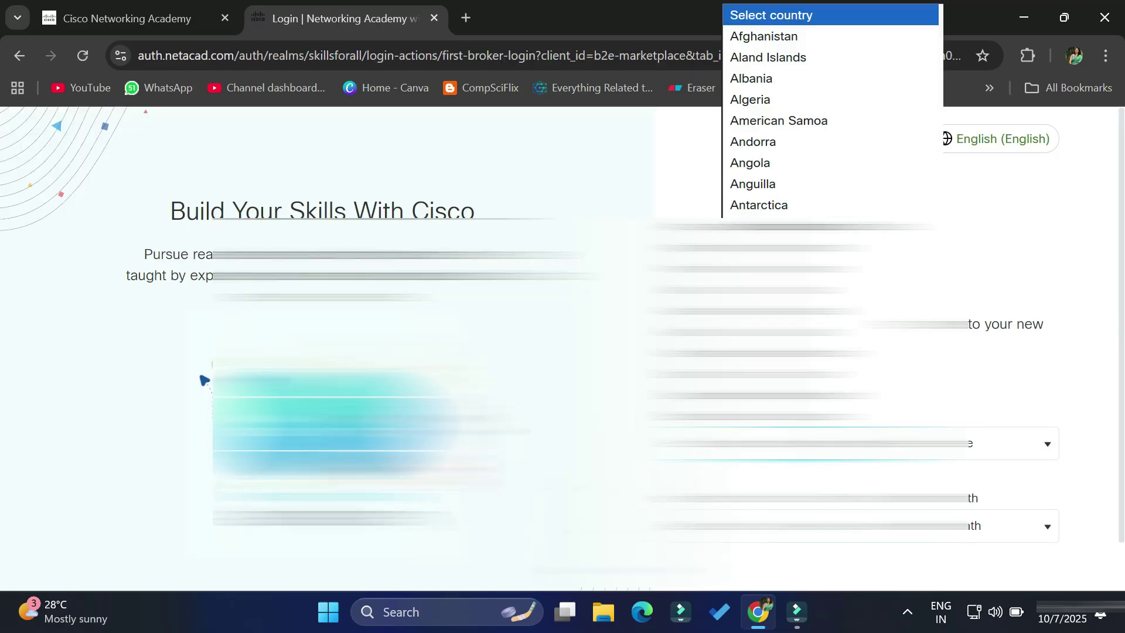
{"action": "type", "text": "in"}
{"action": "key", "text": "Return"}
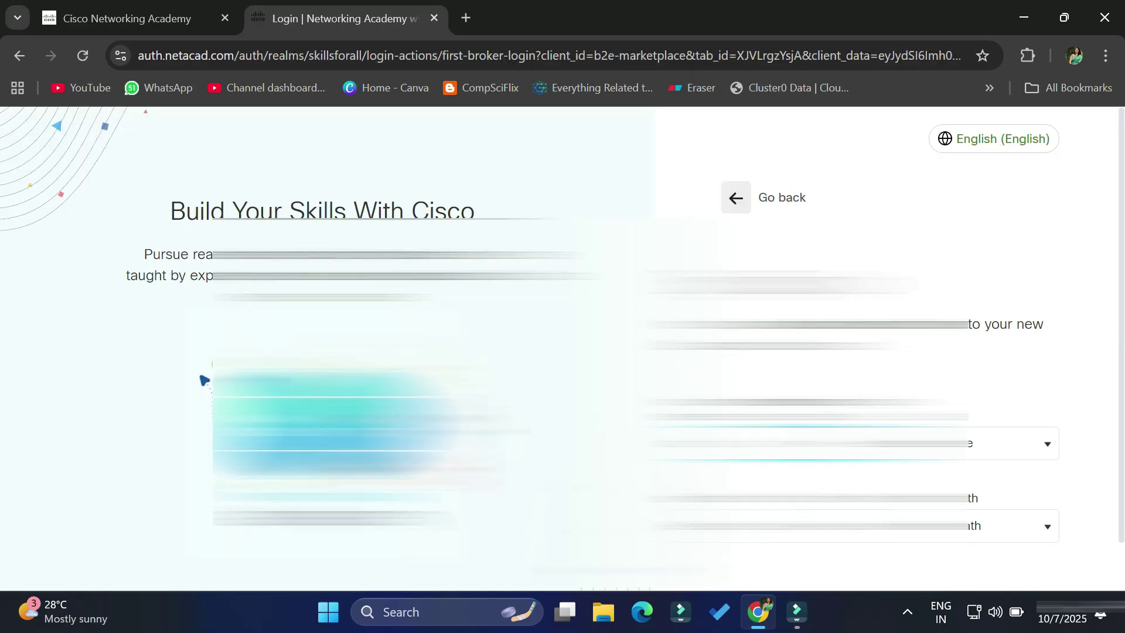
{"action": "left_click", "coordinate": [820, 443]}
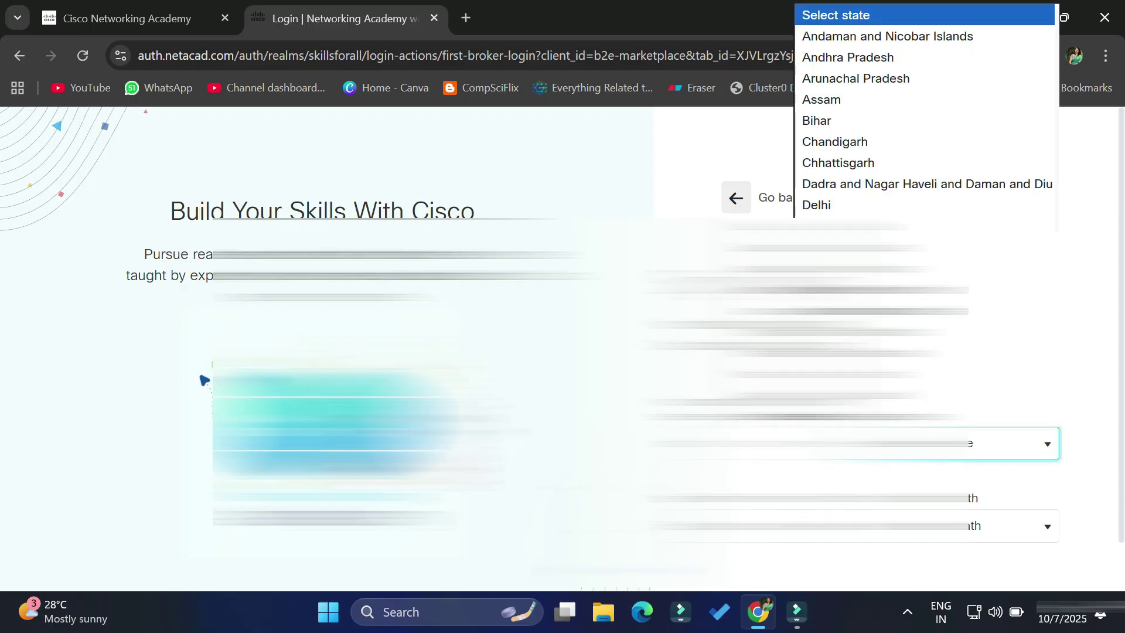
{"action": "type", "text": "mah"}
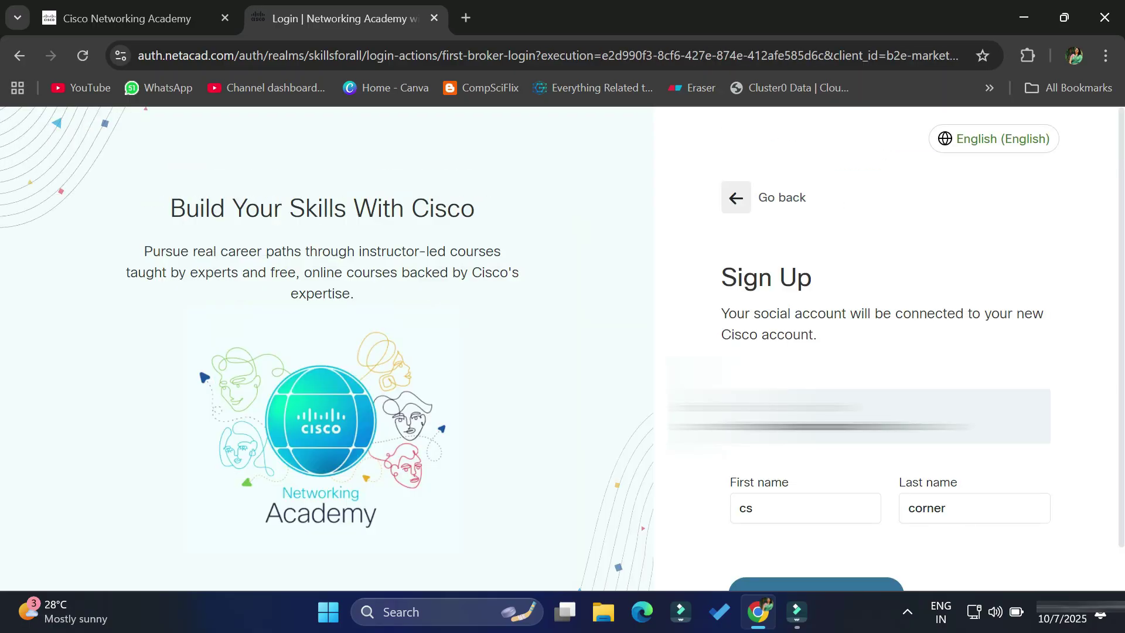
{"action": "scroll", "coordinate": [563, 348], "scroll_direction": "down", "scroll_amount": 1}
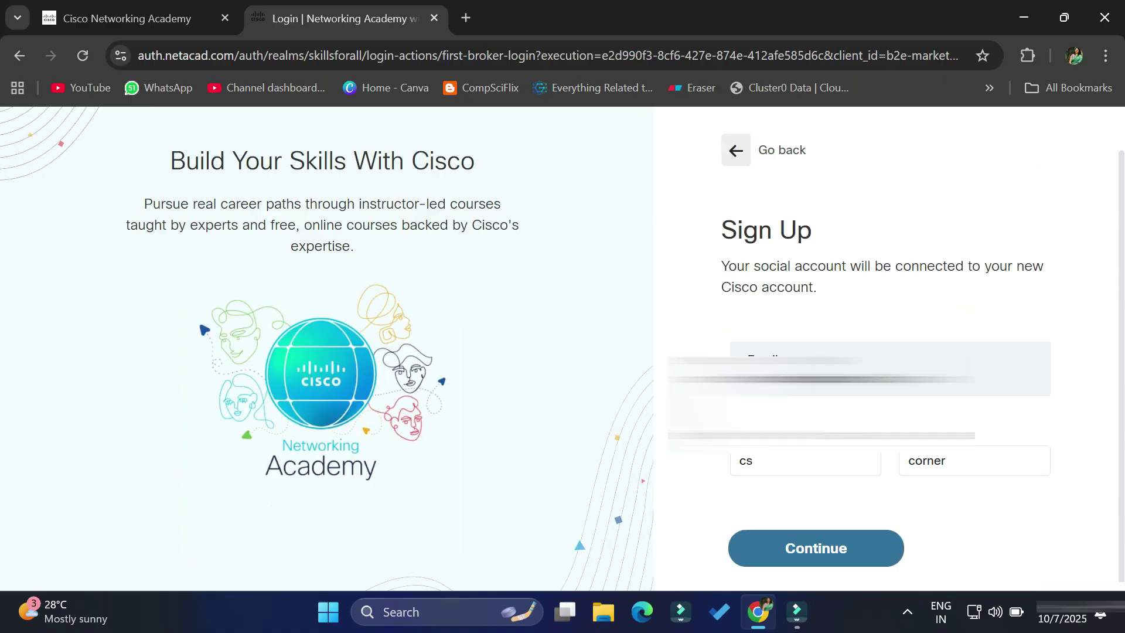
{"action": "left_click", "coordinate": [816, 548]}
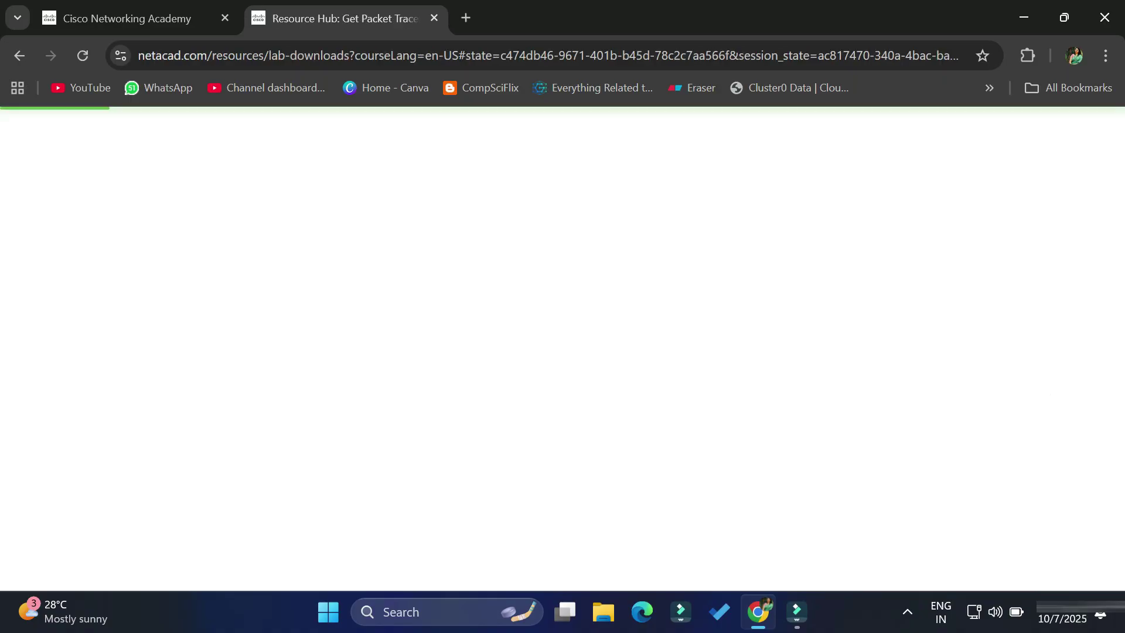
- Go through the Networking Academy Terms & Conditions to the end and agree to the Sites and Services terms
{"action": "scroll", "coordinate": [550, 399], "scroll_direction": "down", "scroll_amount": 20}
{"action": "scroll", "coordinate": [551, 398], "scroll_direction": "down", "scroll_amount": 20}
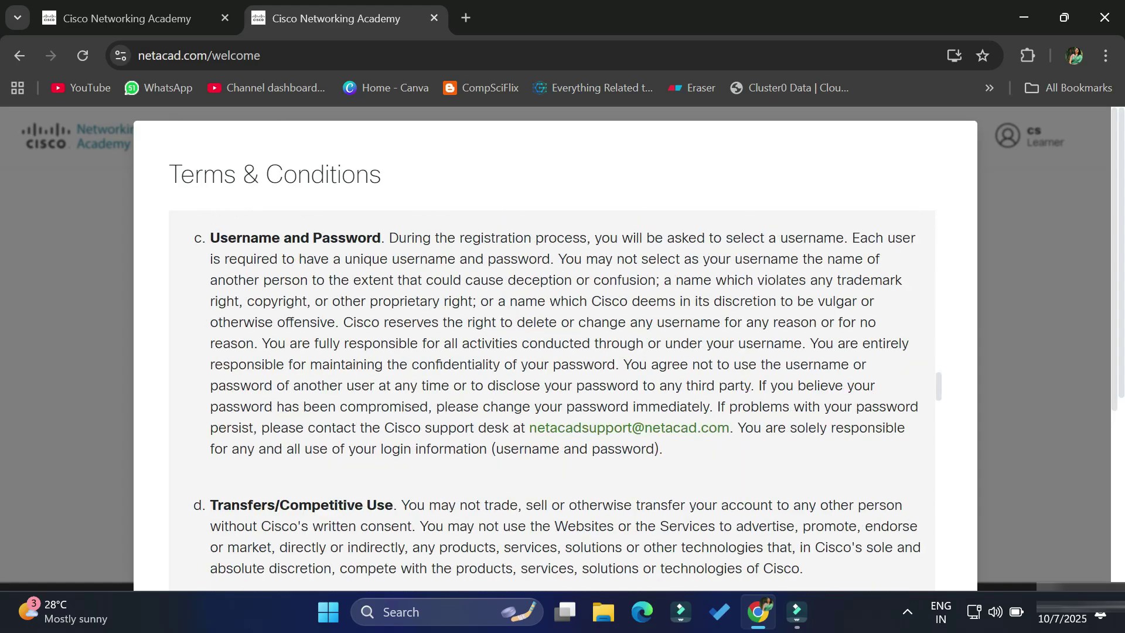
{"action": "scroll", "coordinate": [551, 398], "scroll_direction": "down", "scroll_amount": 5}
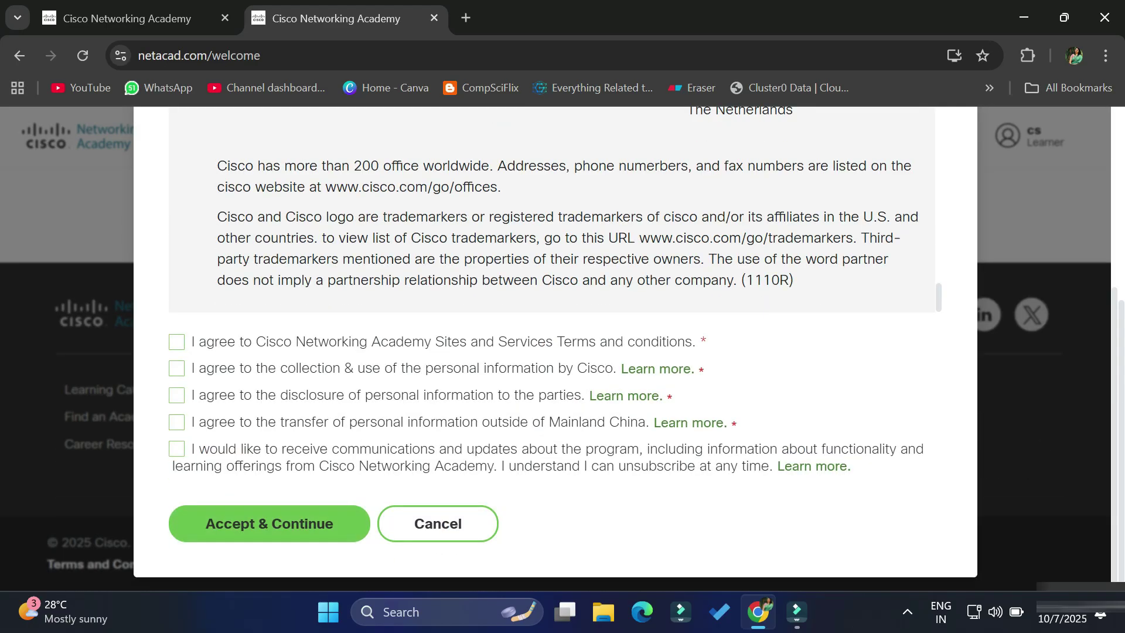
{"action": "left_click", "coordinate": [246, 521]}
{"action": "left_click", "coordinate": [176, 399]}
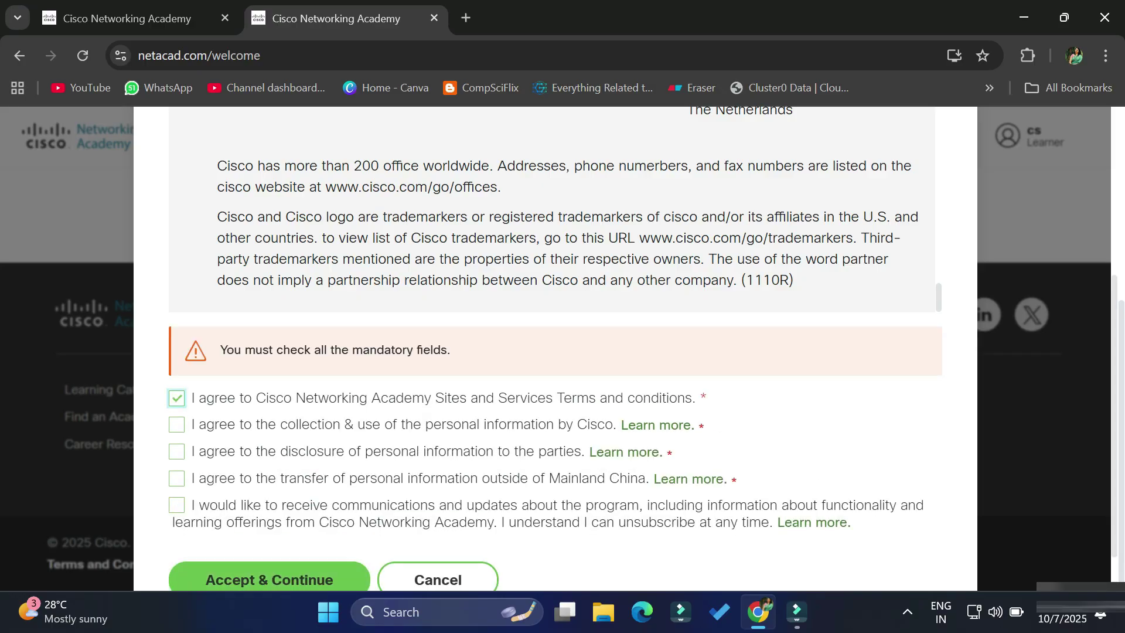
{"action": "left_click", "coordinate": [177, 424]}
{"action": "key", "text": "space"}
{"action": "left_click", "coordinate": [270, 579]}
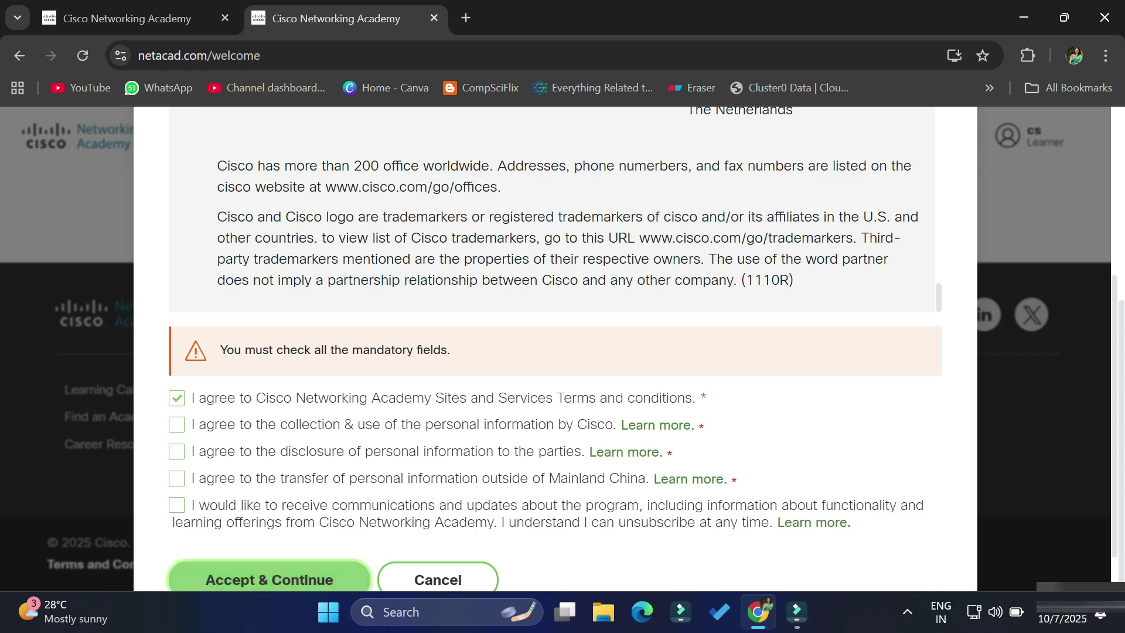
- Agree to the collection, disclosure and transfer of personal information, leave program communications unselected, and accept the terms
{"action": "left_click", "coordinate": [177, 425]}
{"action": "left_click", "coordinate": [176, 452]}
{"action": "left_click", "coordinate": [176, 479]}
{"action": "left_click", "coordinate": [176, 505]}
{"action": "key", "text": "space"}
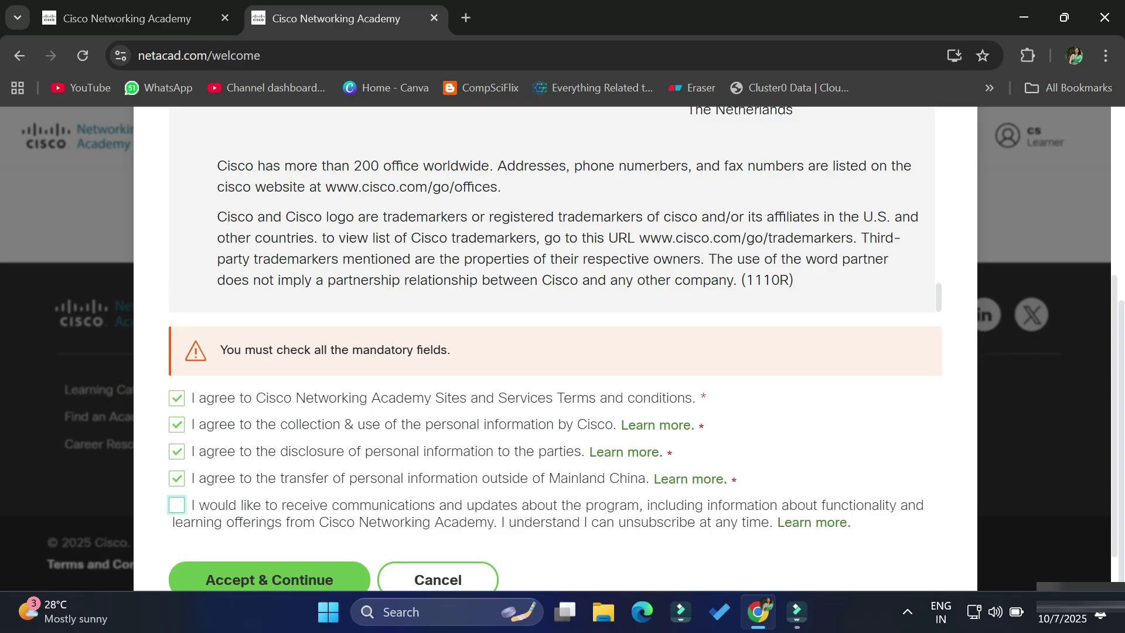
{"action": "left_click", "coordinate": [270, 579]}
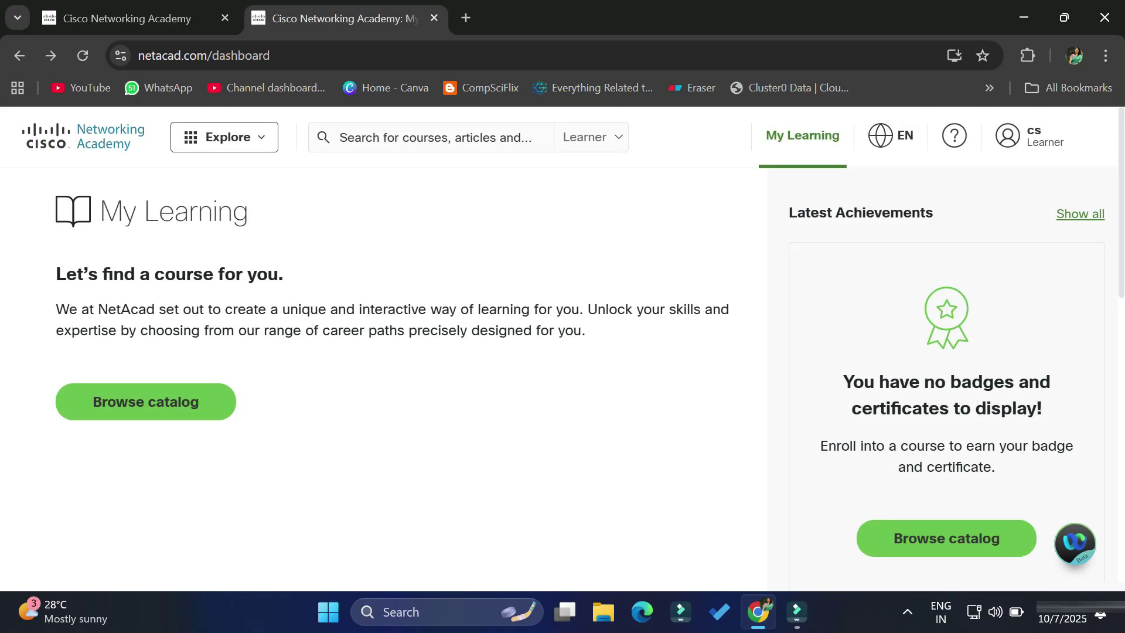
- Open the "Getting Started with Cisco Packet Tracer" course from the Cisco Packet Tracer subject area and start it self-paced in English
{"action": "left_click", "coordinate": [224, 137]}
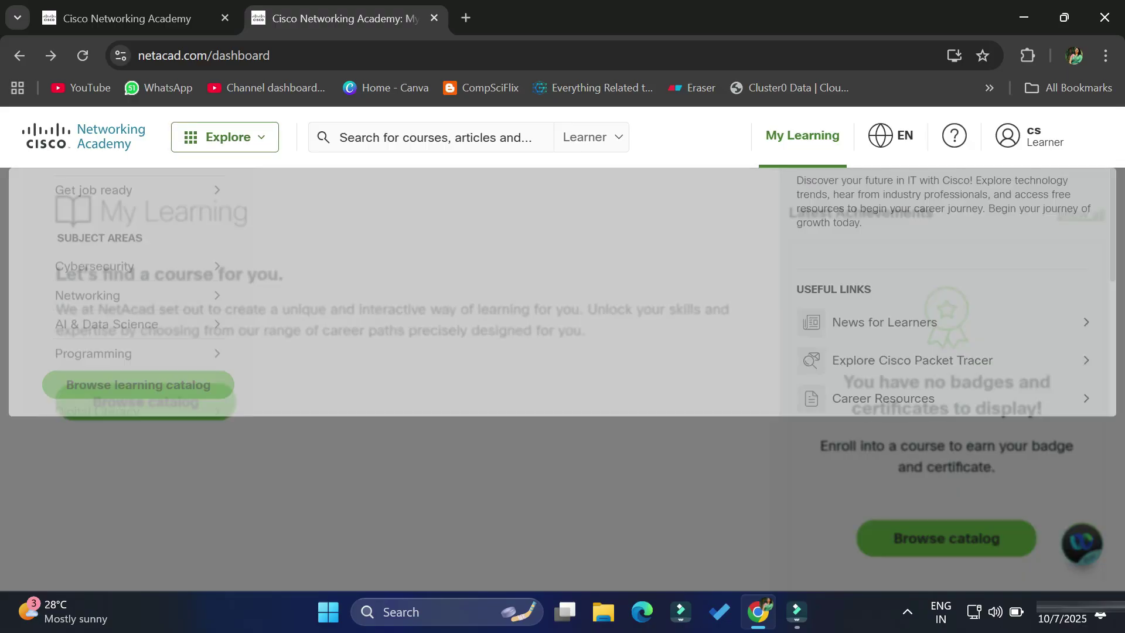
{"action": "scroll", "coordinate": [135, 412], "scroll_direction": "down", "scroll_amount": 3}
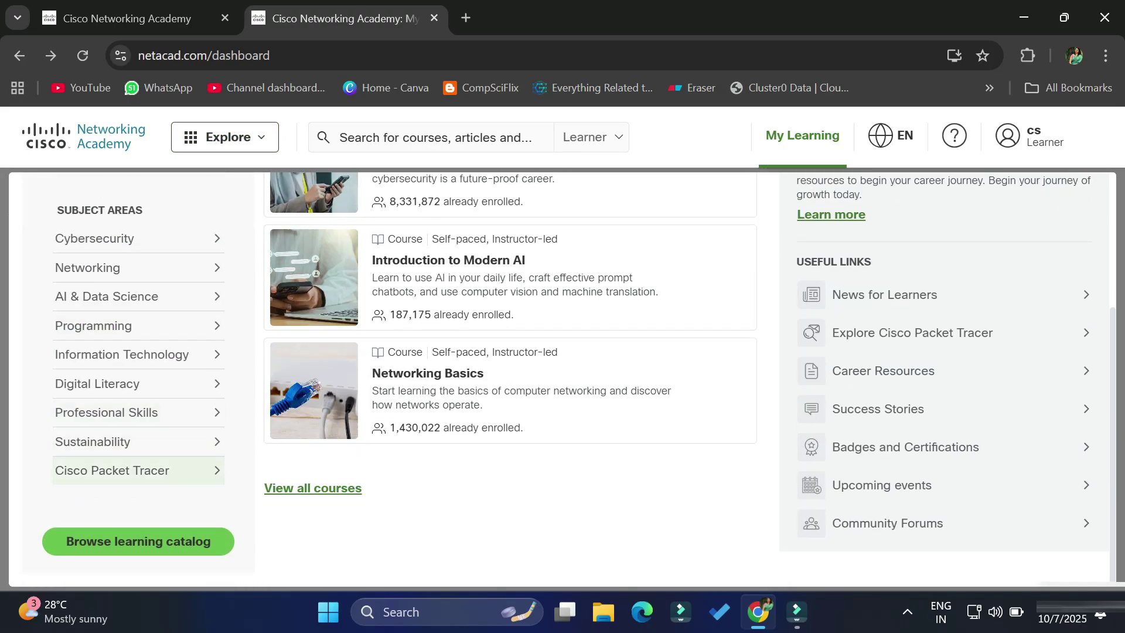
{"action": "left_click", "coordinate": [138, 471]}
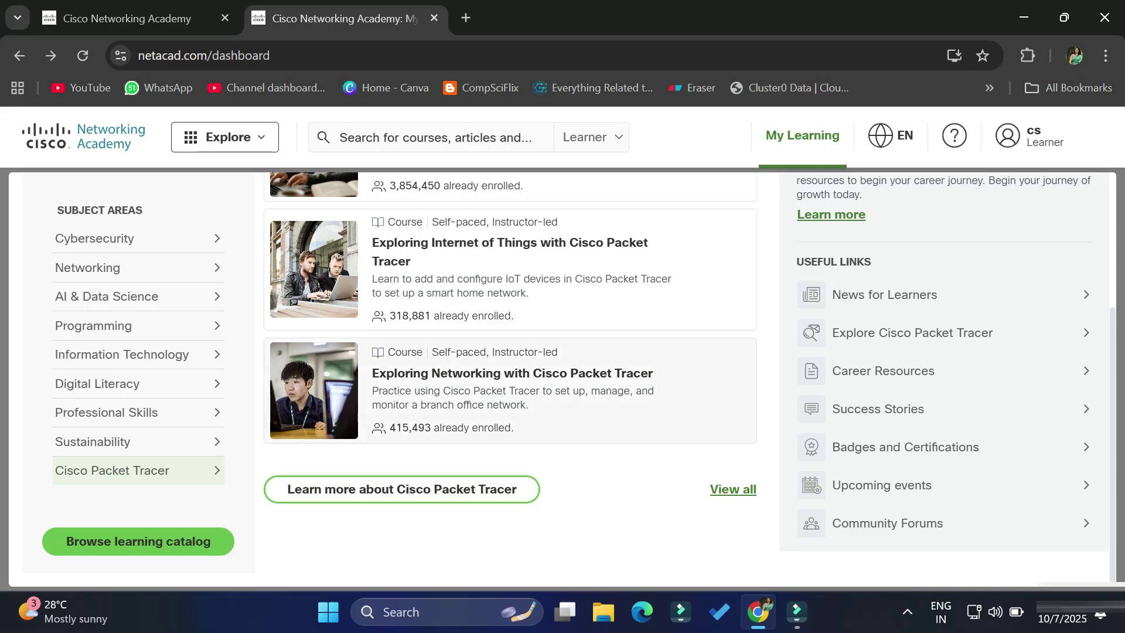
{"action": "scroll", "coordinate": [509, 381], "scroll_direction": "up", "scroll_amount": 3}
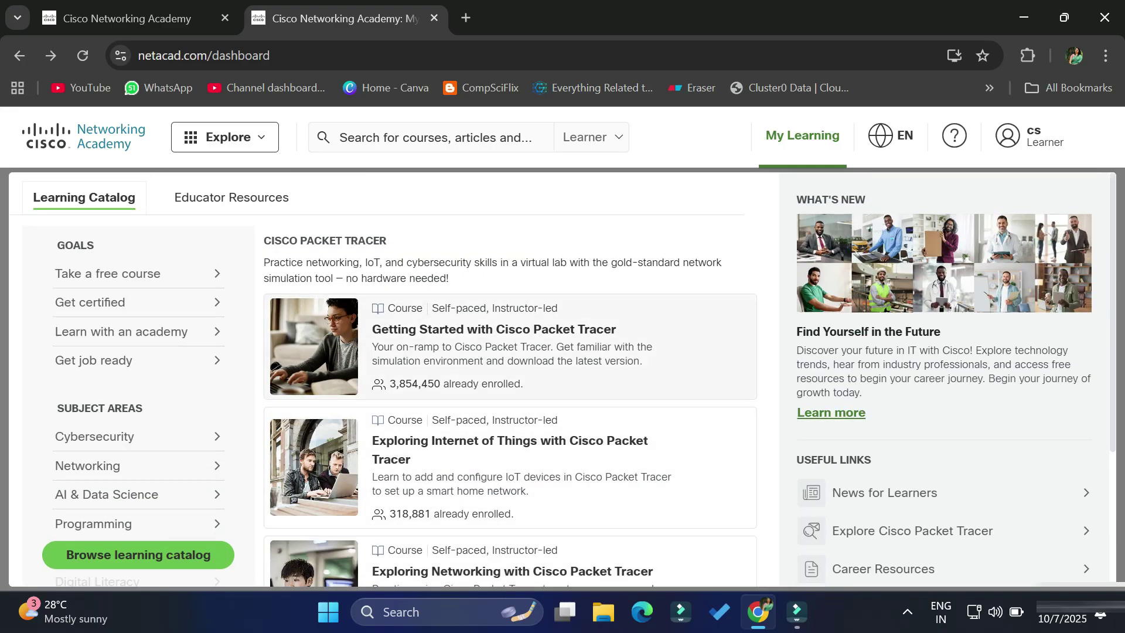
{"action": "left_click", "coordinate": [559, 342]}
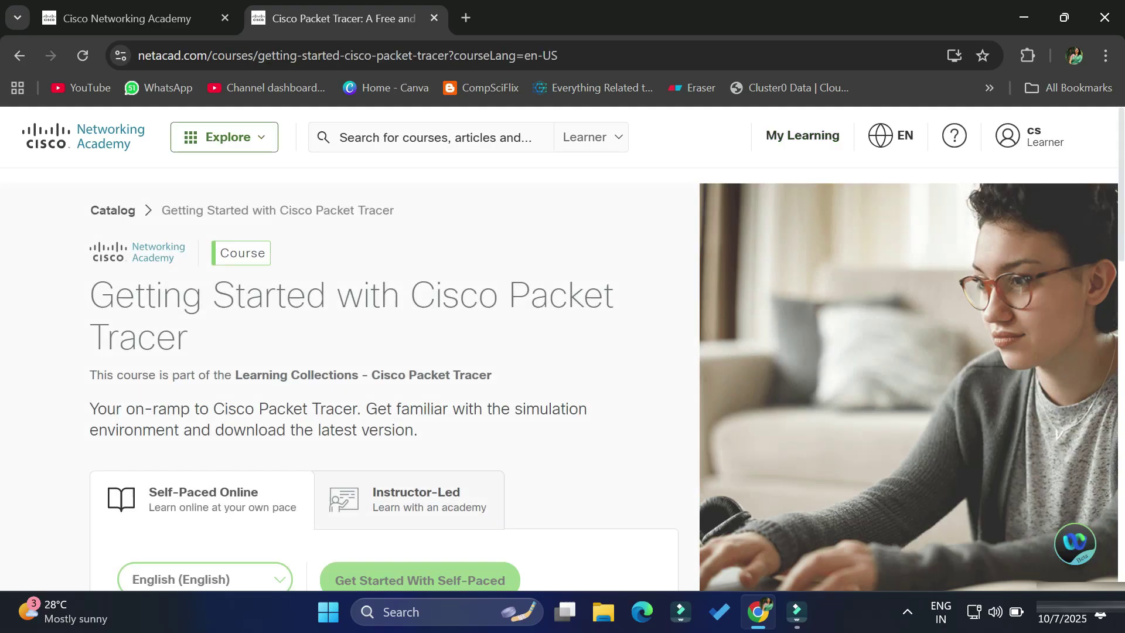
{"action": "scroll", "coordinate": [560, 343], "scroll_direction": "down", "scroll_amount": 2}
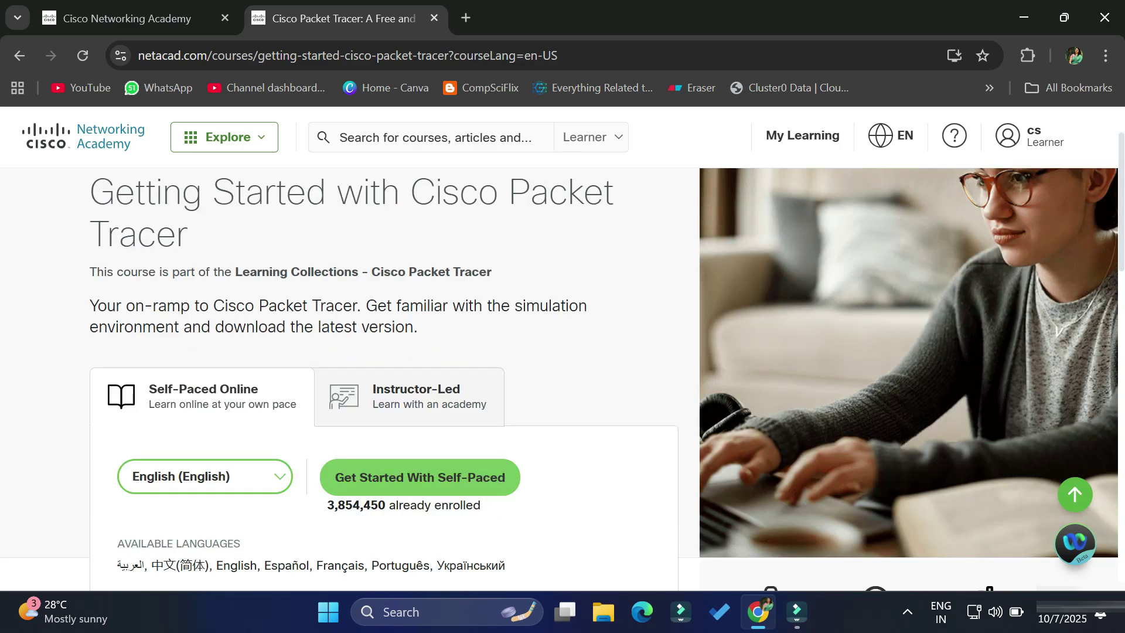
{"action": "left_click", "coordinate": [420, 477]}
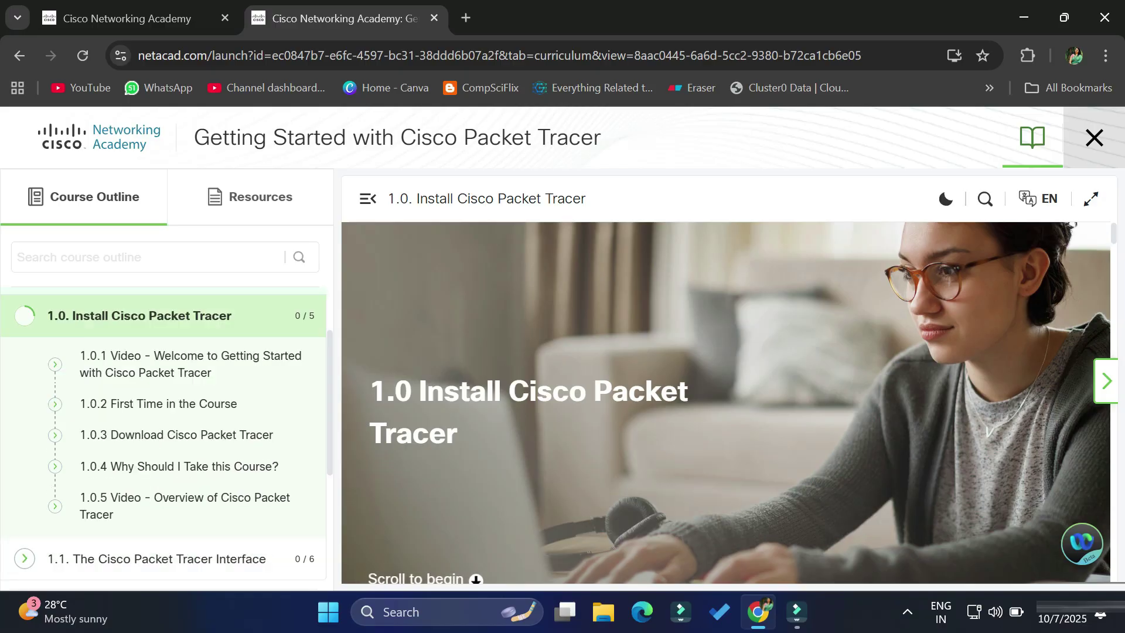
- Open course section "1.0.3 Download Cisco Packet Tracer" and follow its lab-downloads link to the Resource Hub
{"action": "left_click", "coordinate": [177, 435]}
{"action": "scroll", "coordinate": [726, 404], "scroll_direction": "down", "scroll_amount": 10}
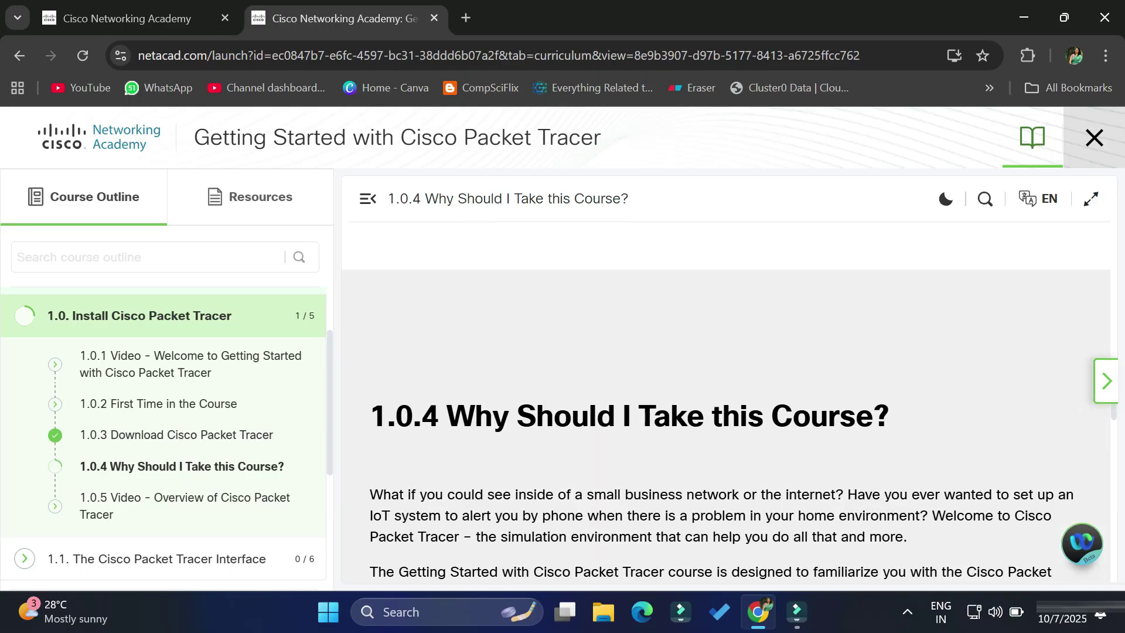
{"action": "scroll", "coordinate": [779, 451], "scroll_direction": "up", "scroll_amount": 5}
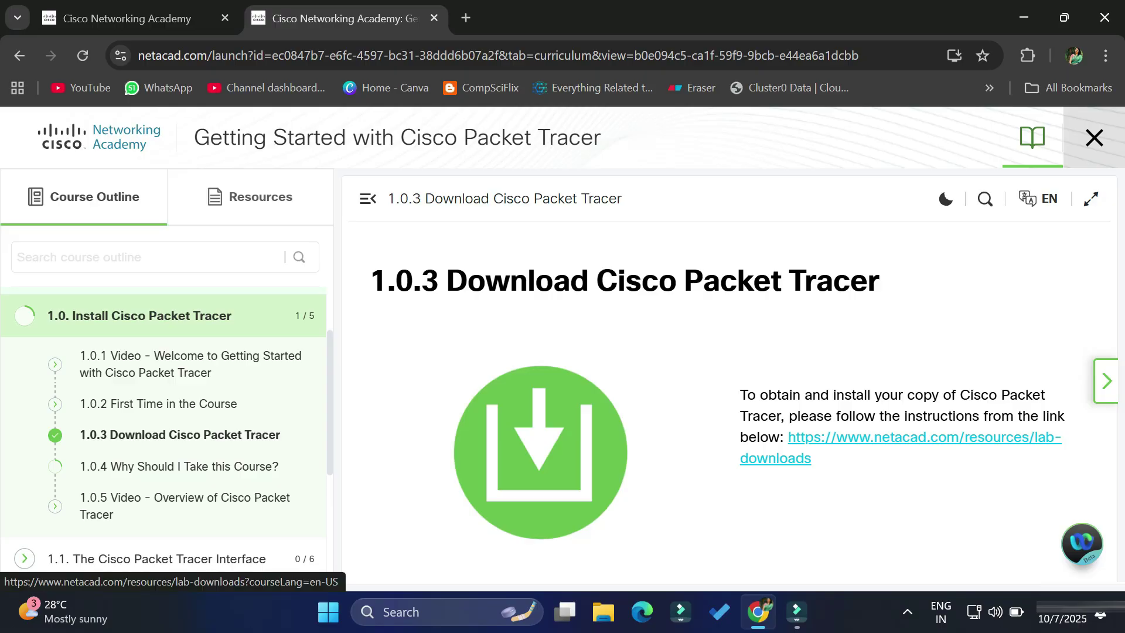
{"action": "left_click", "coordinate": [908, 437]}
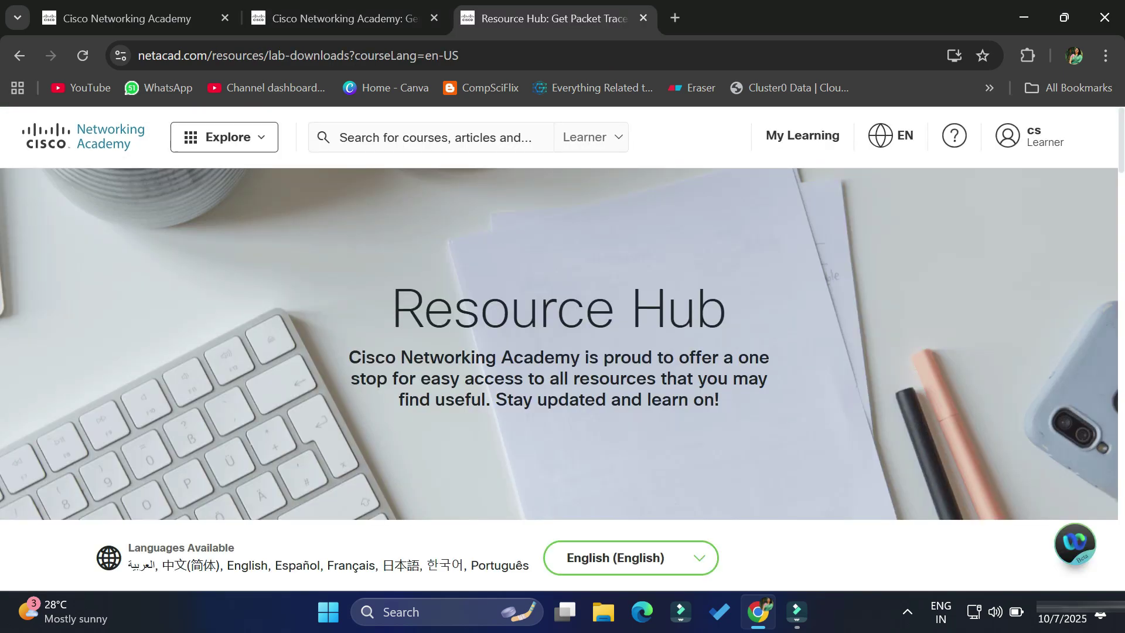
- Download Packet Tracer 8.2.2 Windows 64bit from the Resource Hub's Learning Resources section
{"action": "scroll", "coordinate": [562, 378], "scroll_direction": "down", "scroll_amount": 6}
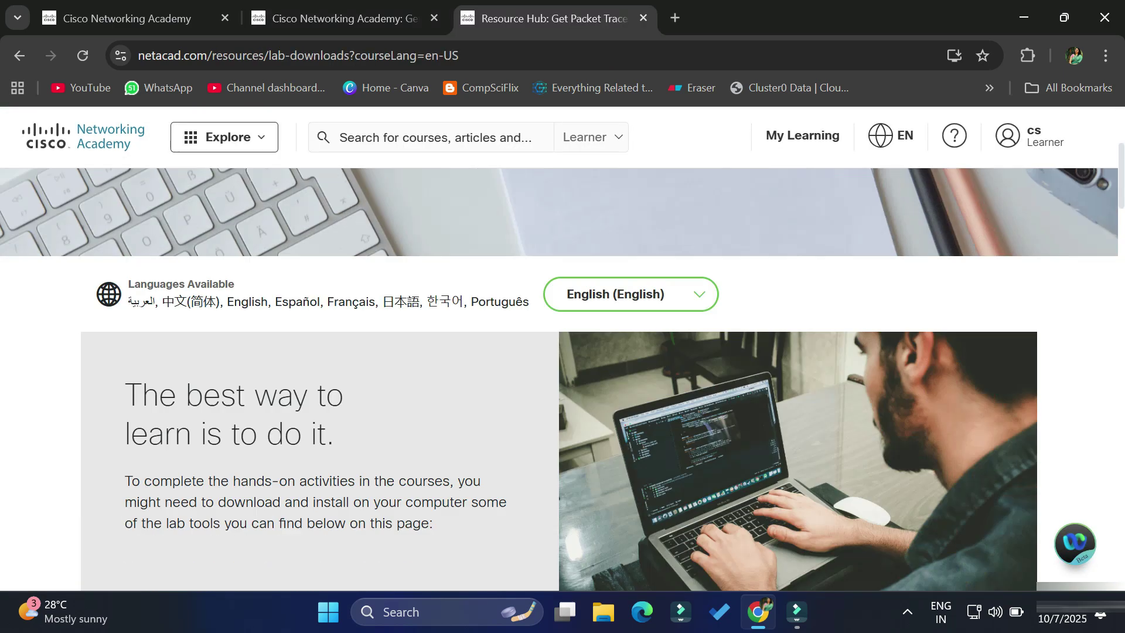
{"action": "scroll", "coordinate": [562, 379], "scroll_direction": "down", "scroll_amount": 6}
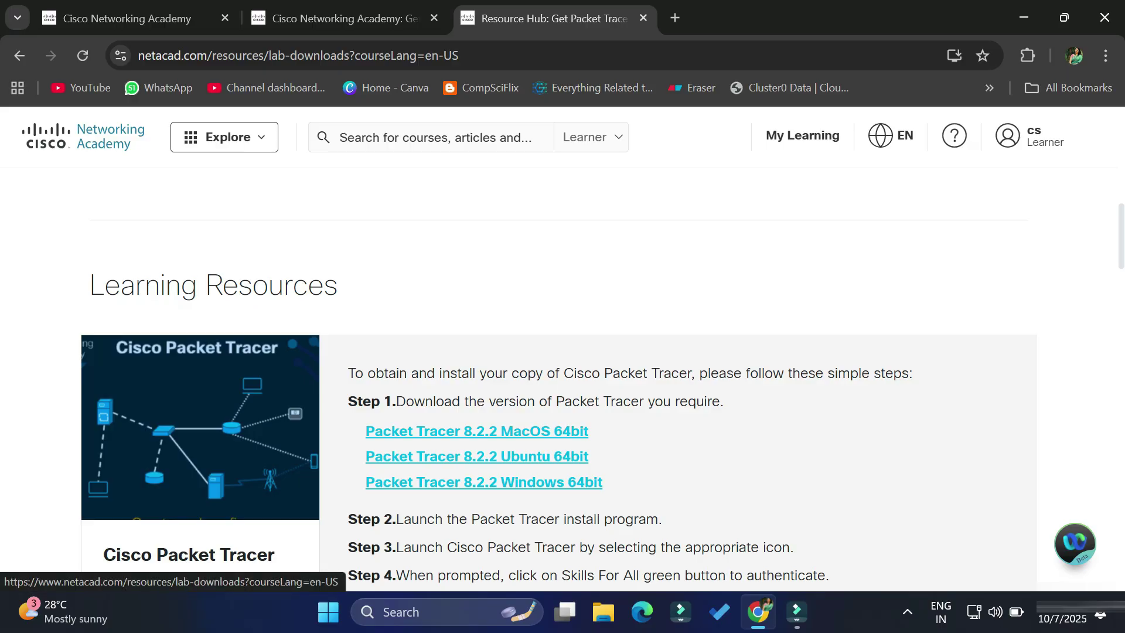
{"action": "left_click", "coordinate": [484, 482]}
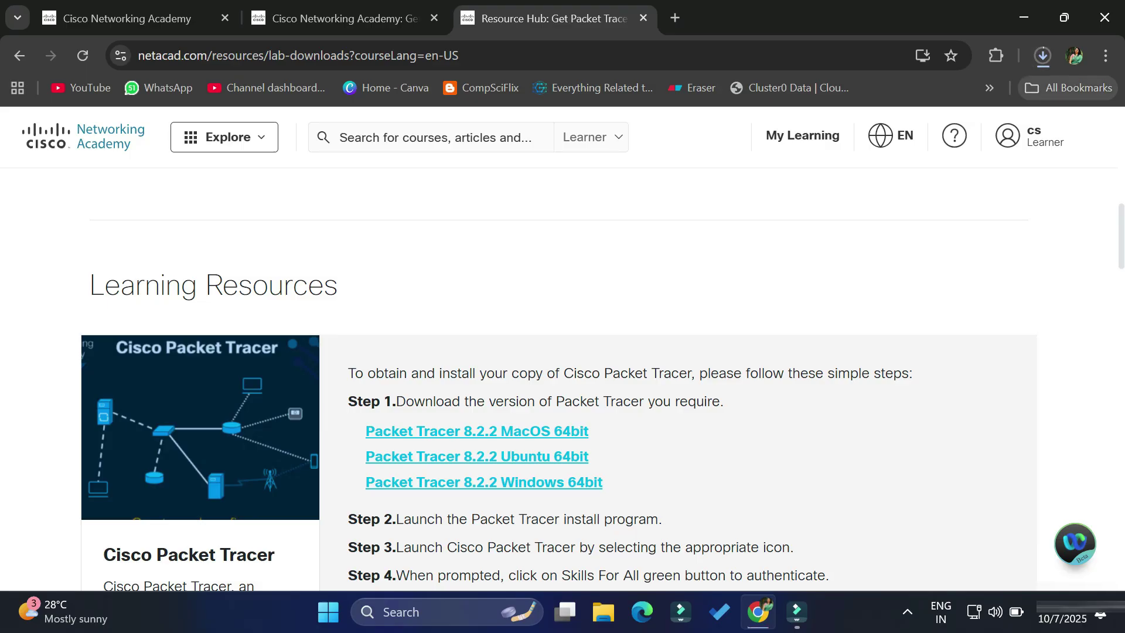
- Go back to the Packet Tracer download article and check its "Download Cisco Packet Tracer 8.2.2" link
{"action": "left_click", "coordinate": [128, 18]}
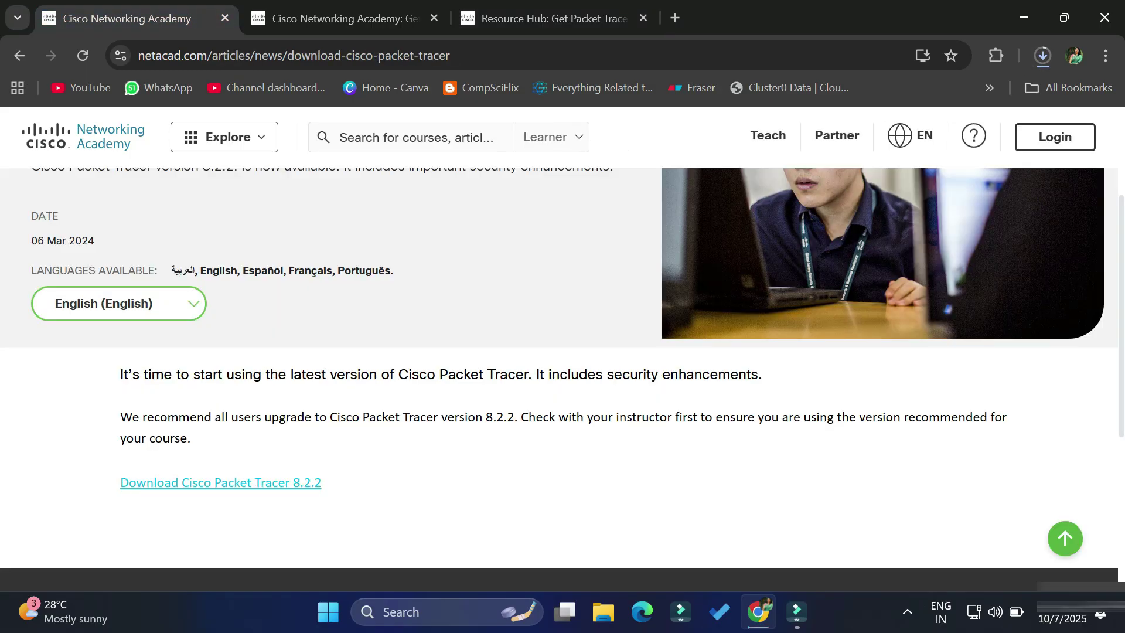
{"action": "scroll", "coordinate": [558, 374], "scroll_direction": "up", "scroll_amount": 2}
{"action": "scroll", "coordinate": [559, 375], "scroll_direction": "down", "scroll_amount": 6}
{"action": "scroll", "coordinate": [559, 375], "scroll_direction": "up", "scroll_amount": 3}
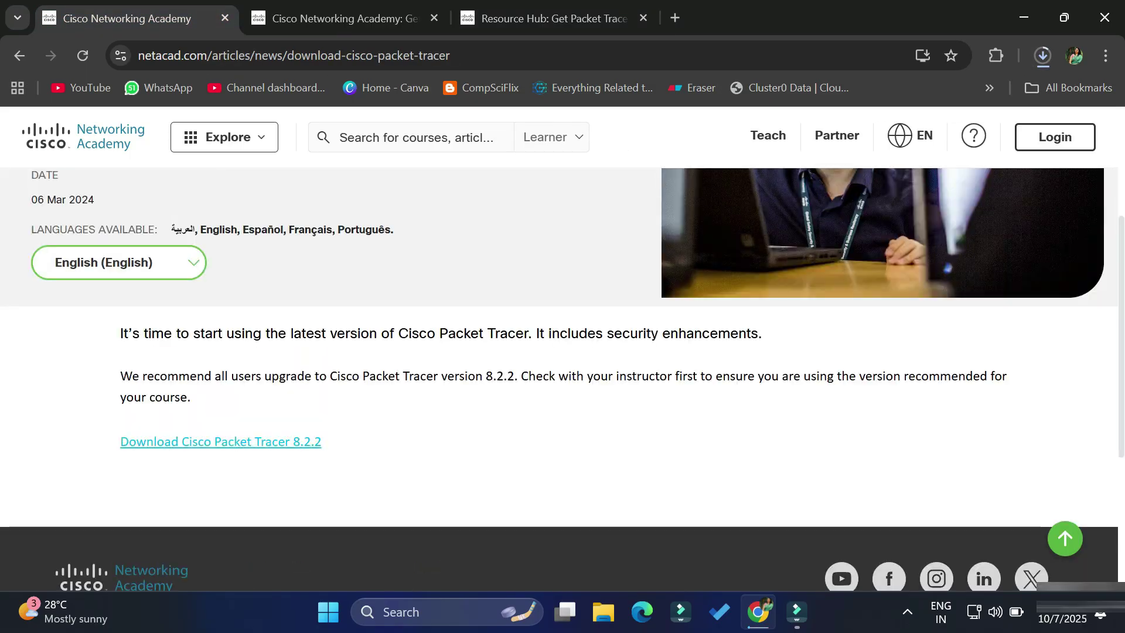
{"action": "left_click", "coordinate": [221, 441]}
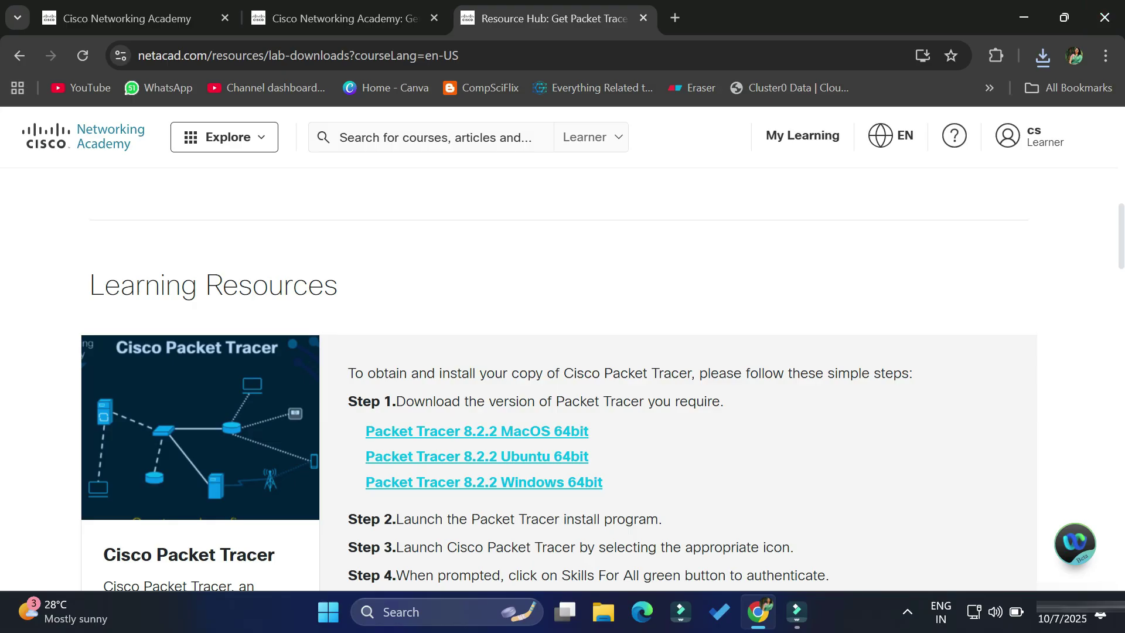
- Run the downloaded Packet_Tracer822_64bit_setup_signed.exe and accept the license agreement in the setup wizard
{"action": "left_click", "coordinate": [1043, 56]}
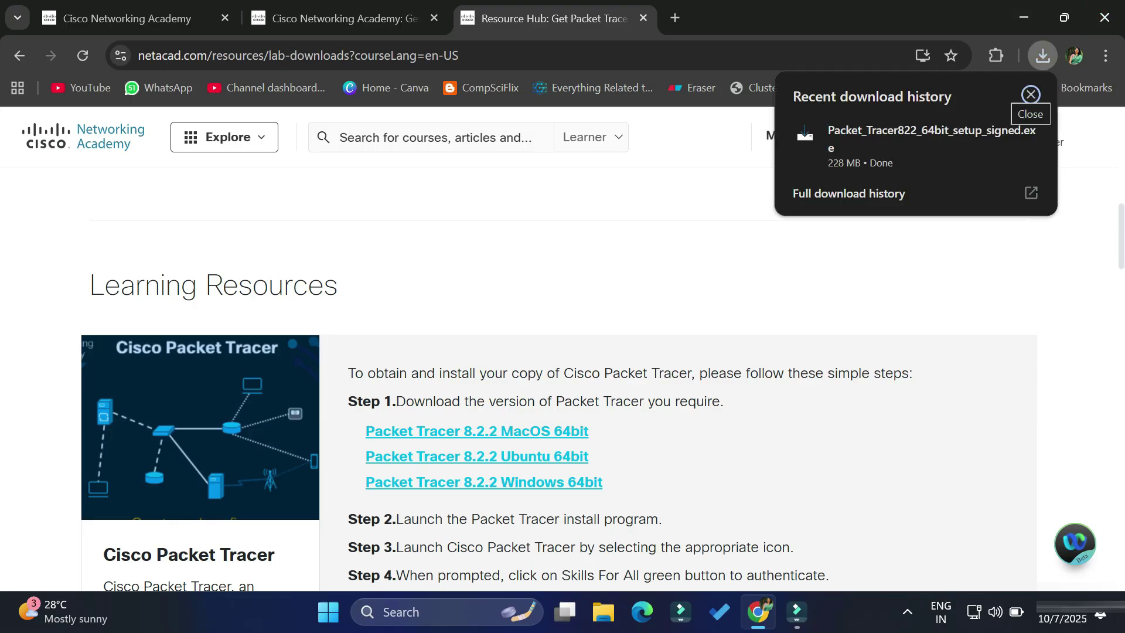
{"action": "left_click", "coordinate": [896, 141]}
{"action": "left_click", "coordinate": [1024, 18]}
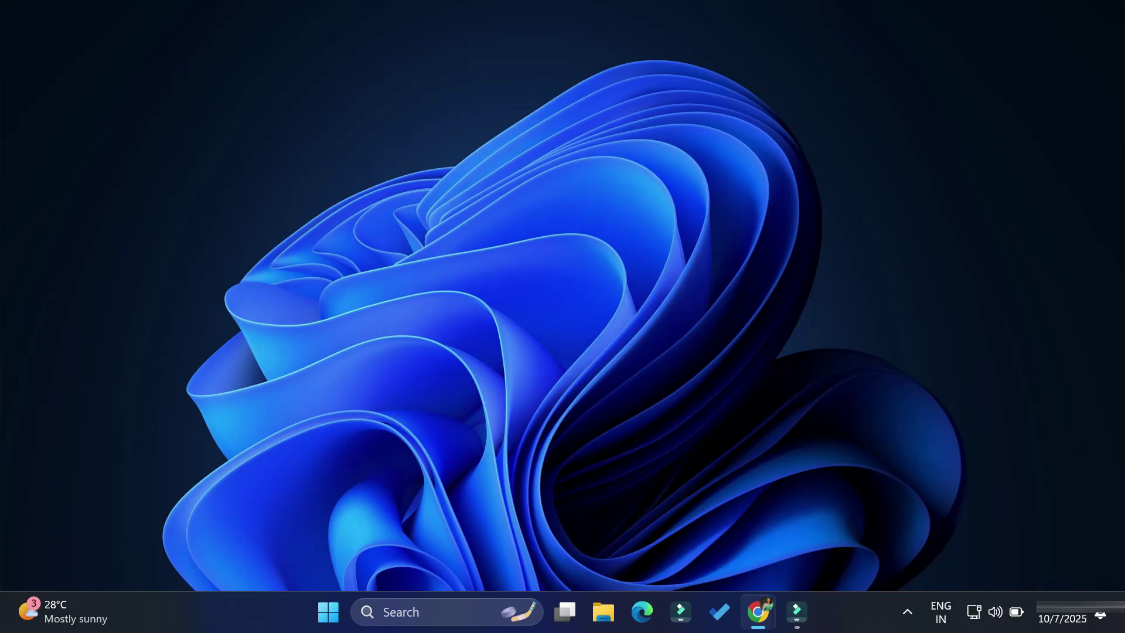
{"action": "left_click", "coordinate": [385, 387]}
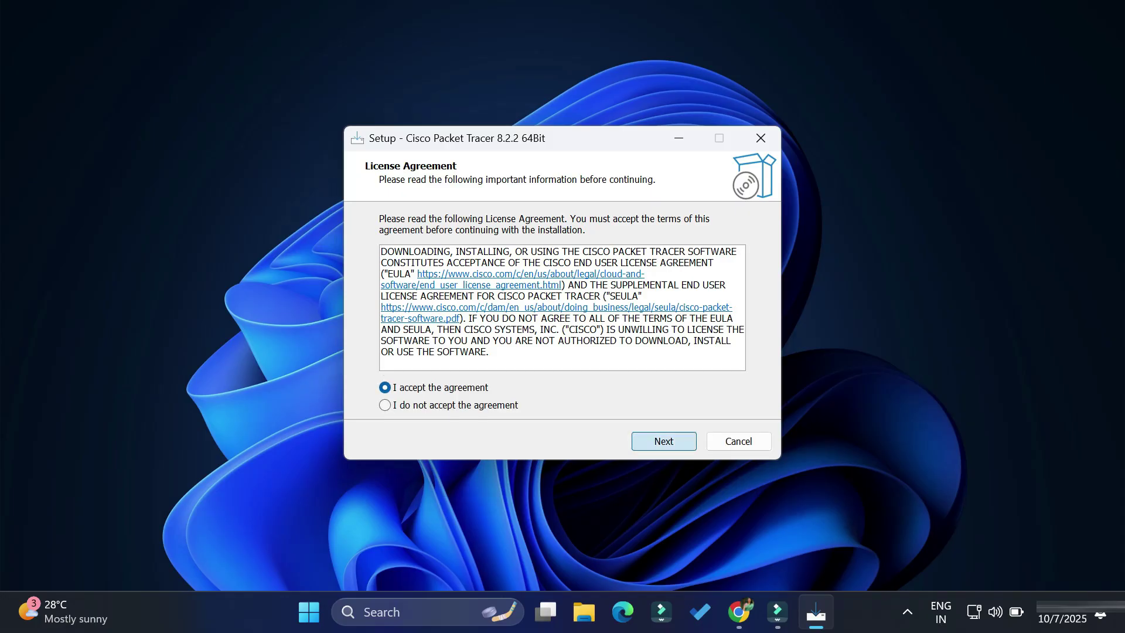
{"action": "left_click", "coordinate": [664, 441]}
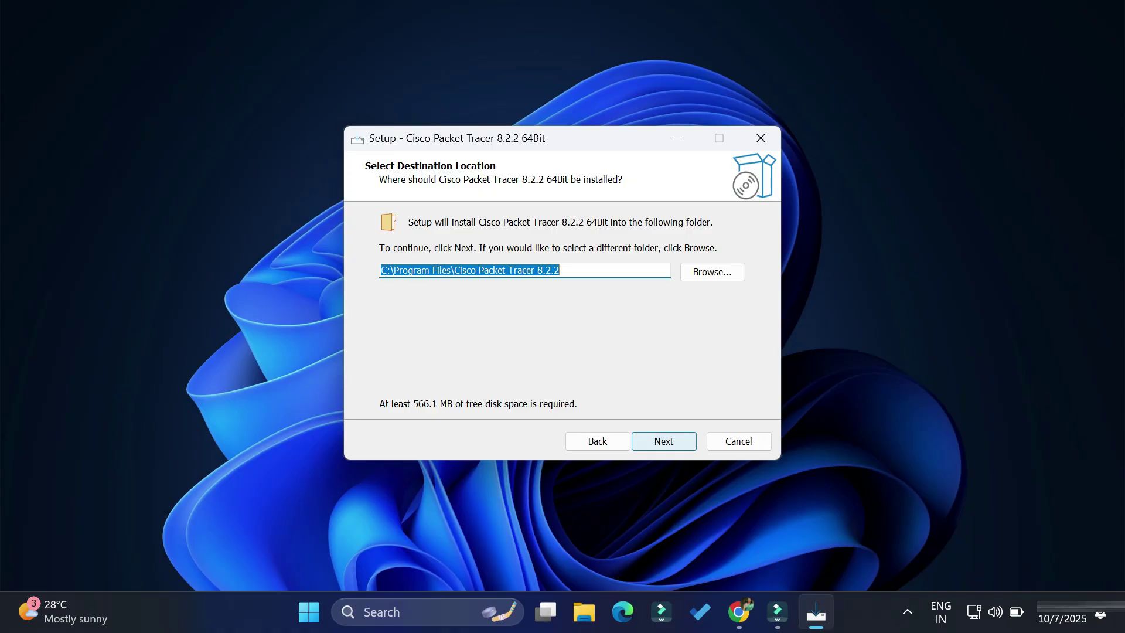
- Install into C:\Program Files\Cisco Packet Tracer 8.2.2 with the default Start Menu folder and a desktop shortcut, and finish by launching Packet Tracer
{"action": "key", "text": "Return"}
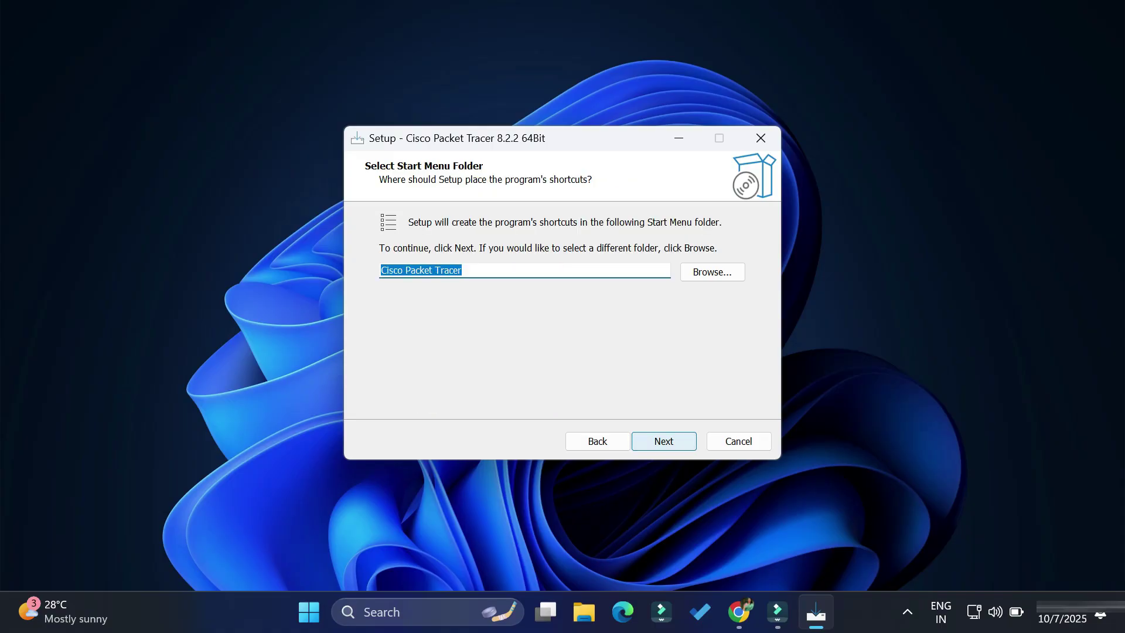
{"action": "key", "text": "Return"}
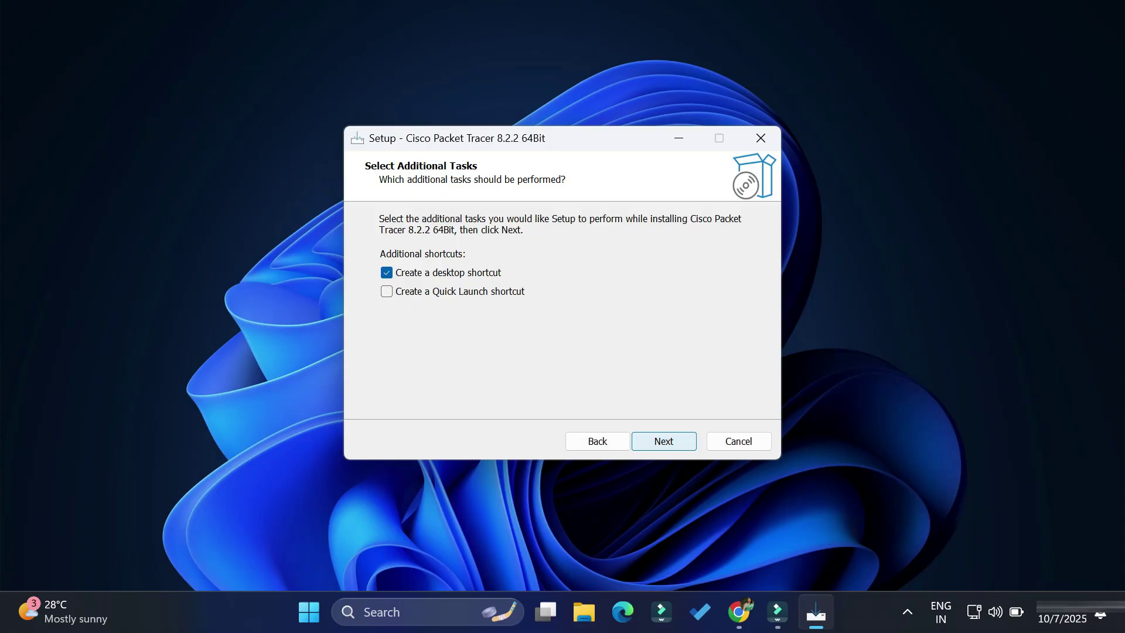
{"action": "key", "text": "Return"}
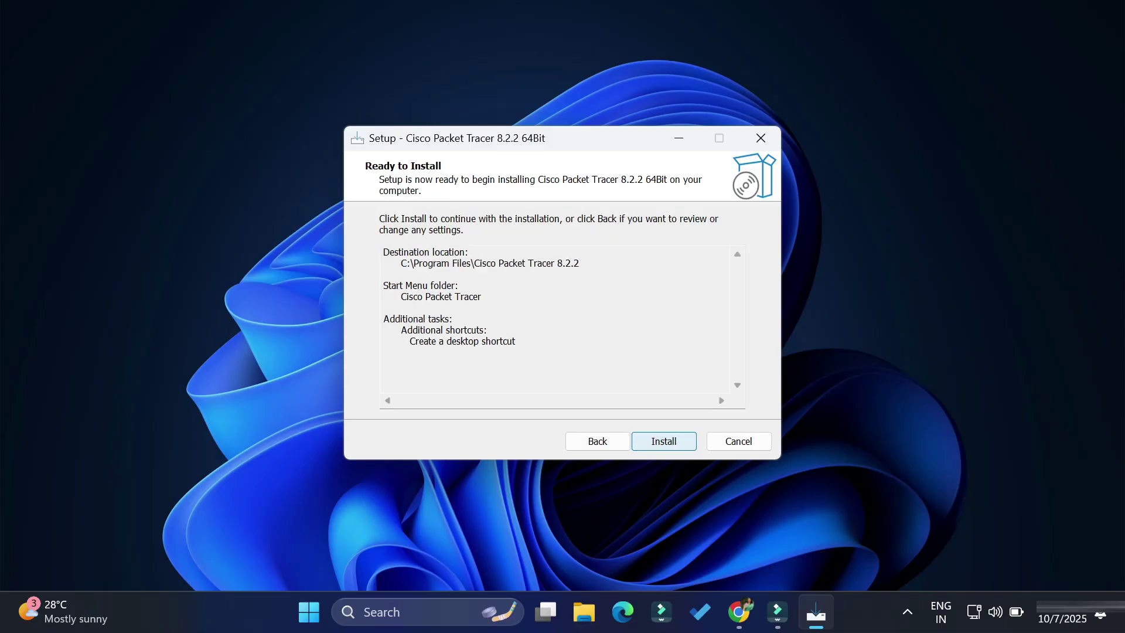
{"action": "key", "text": "Return"}
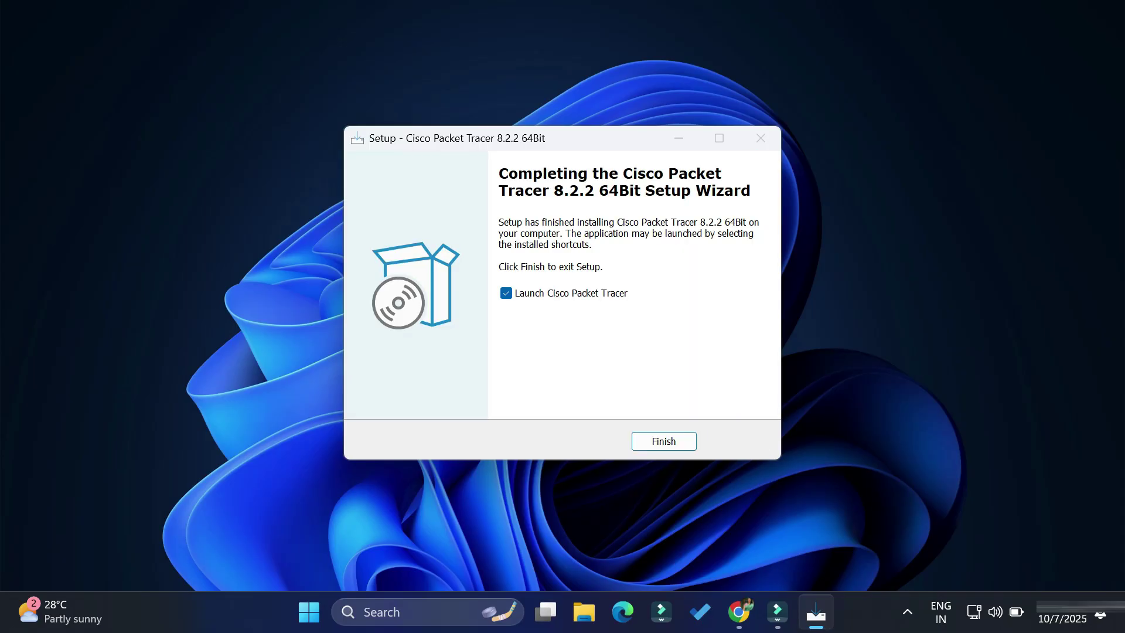
{"action": "left_click", "coordinate": [663, 441]}
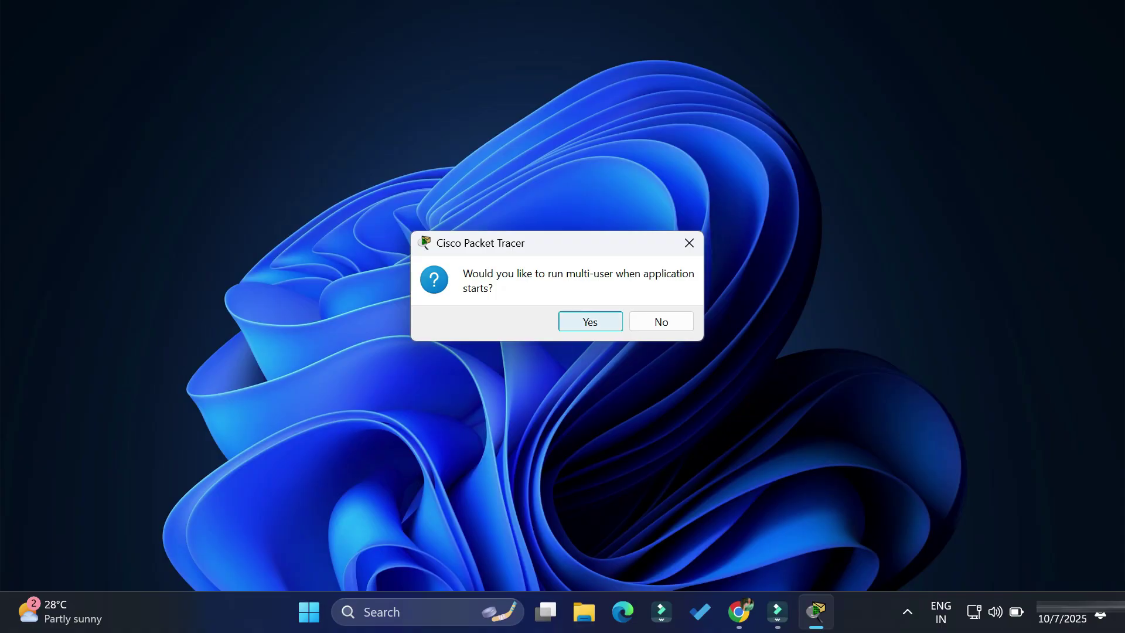
- Decline running multi-user at application start and allow the Packet Tracer Executable access to public and private networks
{"action": "key", "text": "Tab"}
{"action": "key", "text": "Return"}
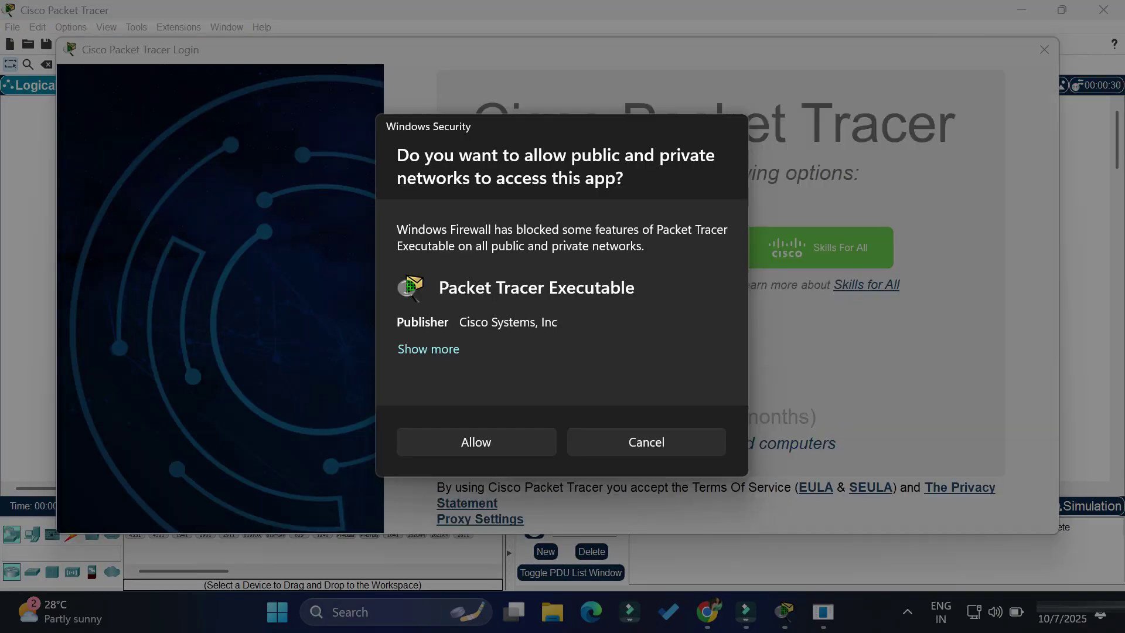
{"action": "left_click", "coordinate": [476, 441]}
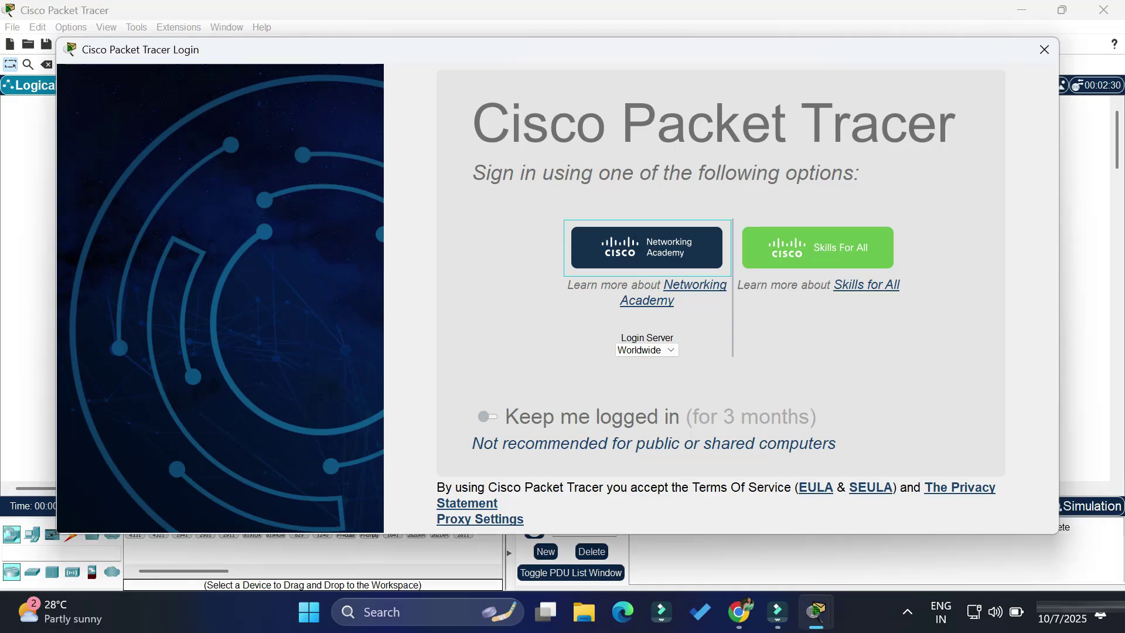
- Sign in to Cisco Packet Tracer with the Skills For All option
{"action": "key", "text": "Tab"}
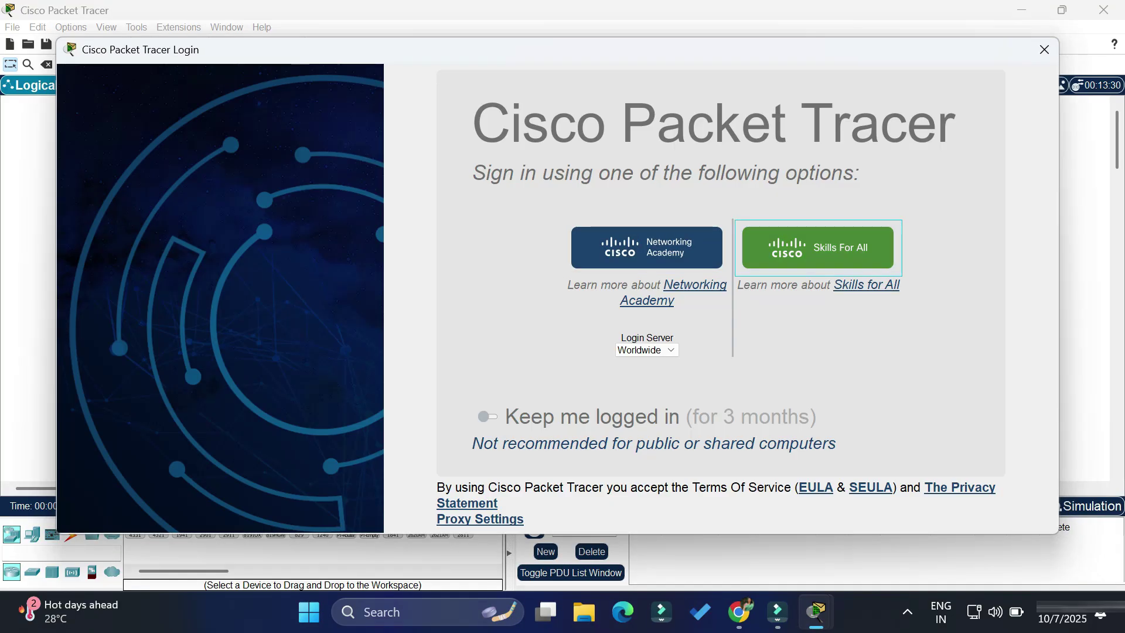
{"action": "key", "text": "Return"}
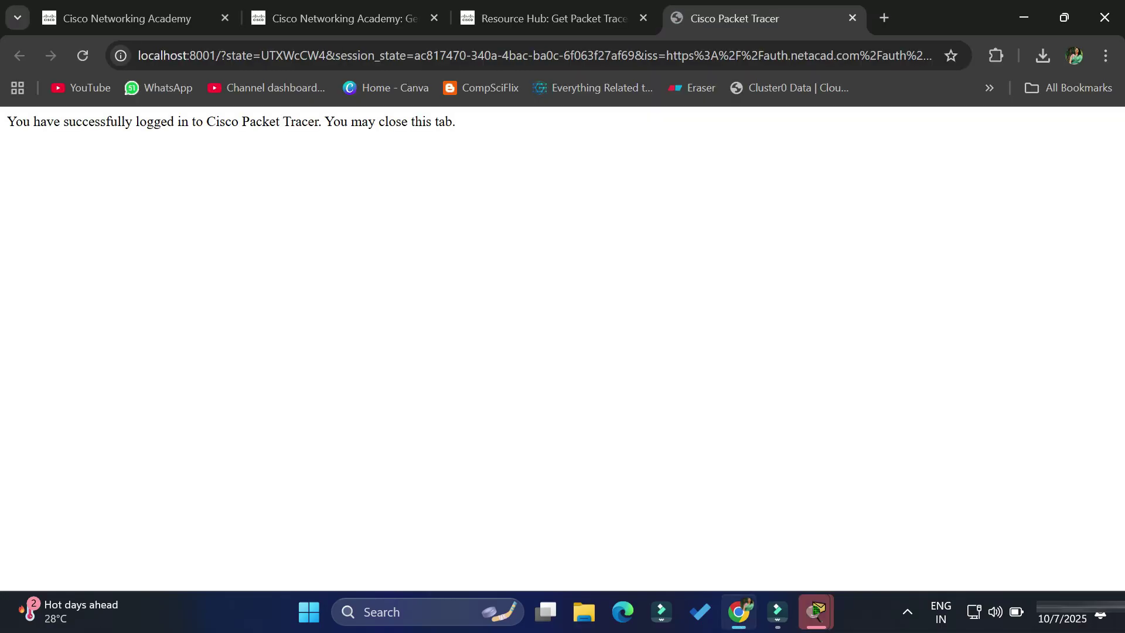
- Close the browser showing the login confirmation and return to the Cisco Packet Tracer window
{"action": "left_click_drag", "start_coordinate": [15, 122], "coordinate": [455, 121]}
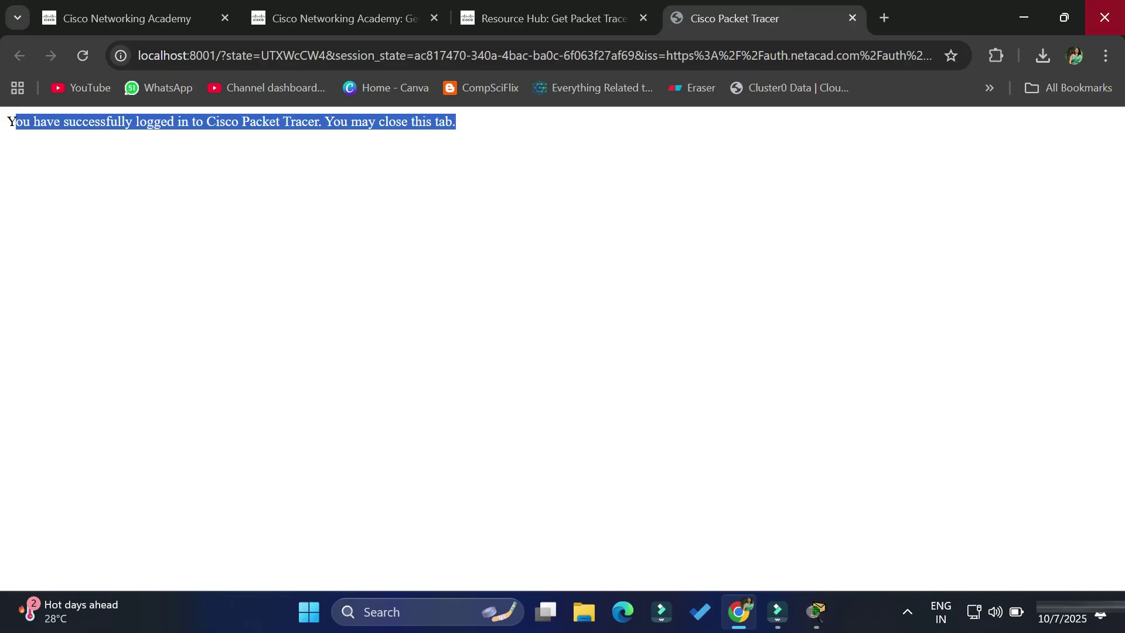
{"action": "left_click", "coordinate": [1104, 17]}
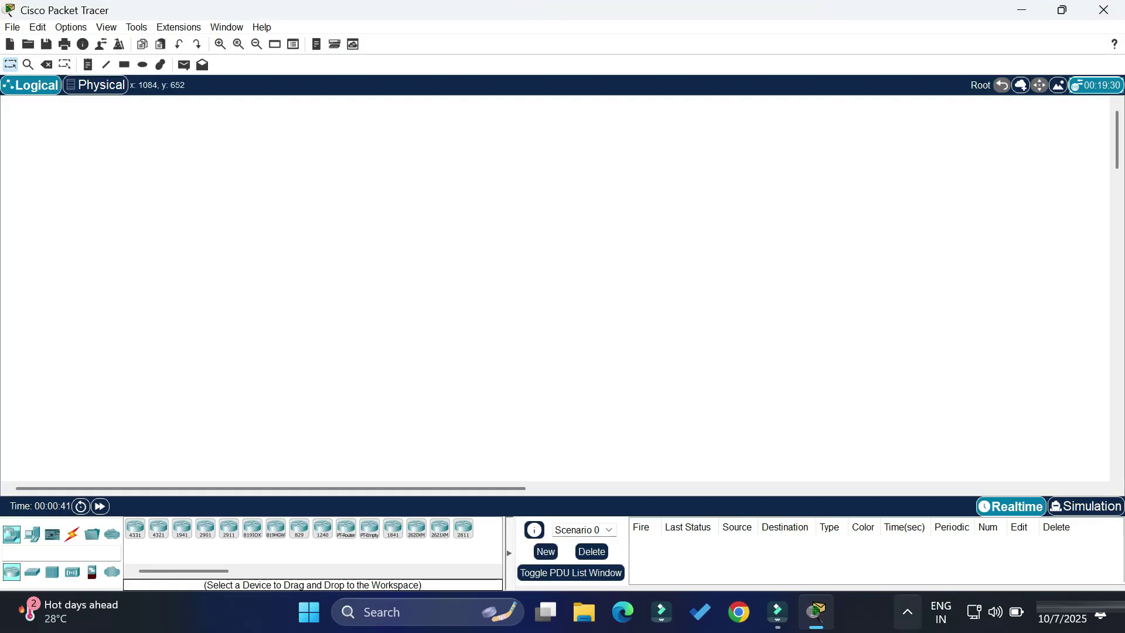
{"action": "left_click", "coordinate": [816, 611]}
{"action": "left_click", "coordinate": [816, 612]}
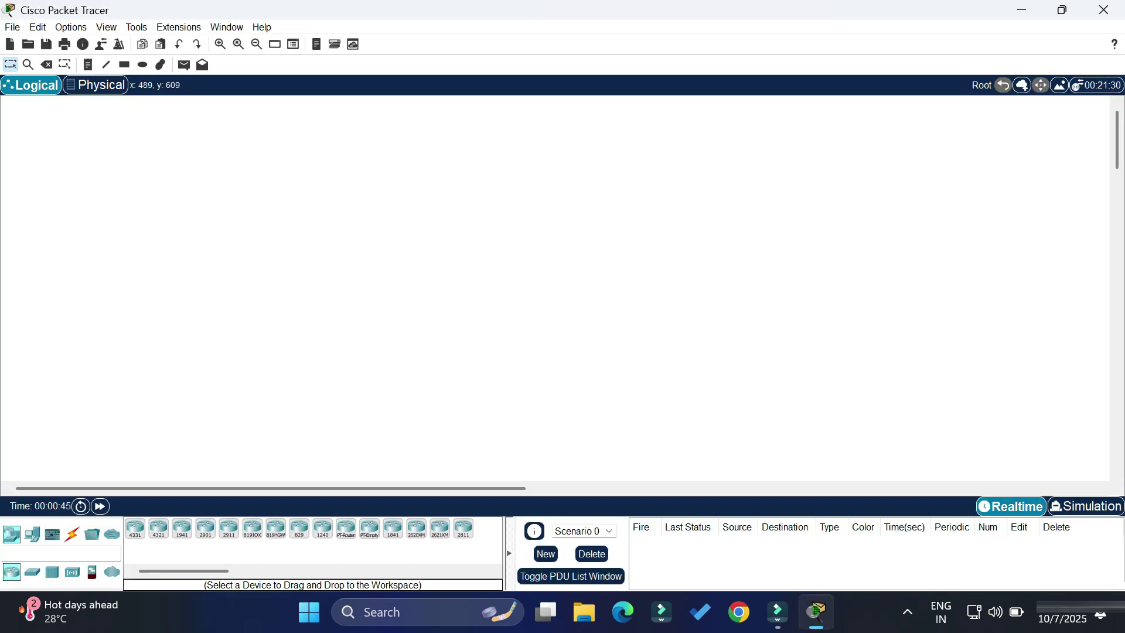
- Place a laptop, a PC and a 4321 router side by side on the empty logical workspace
{"action": "scroll", "coordinate": [369, 375], "scroll_direction": "up", "scroll_amount": 2}
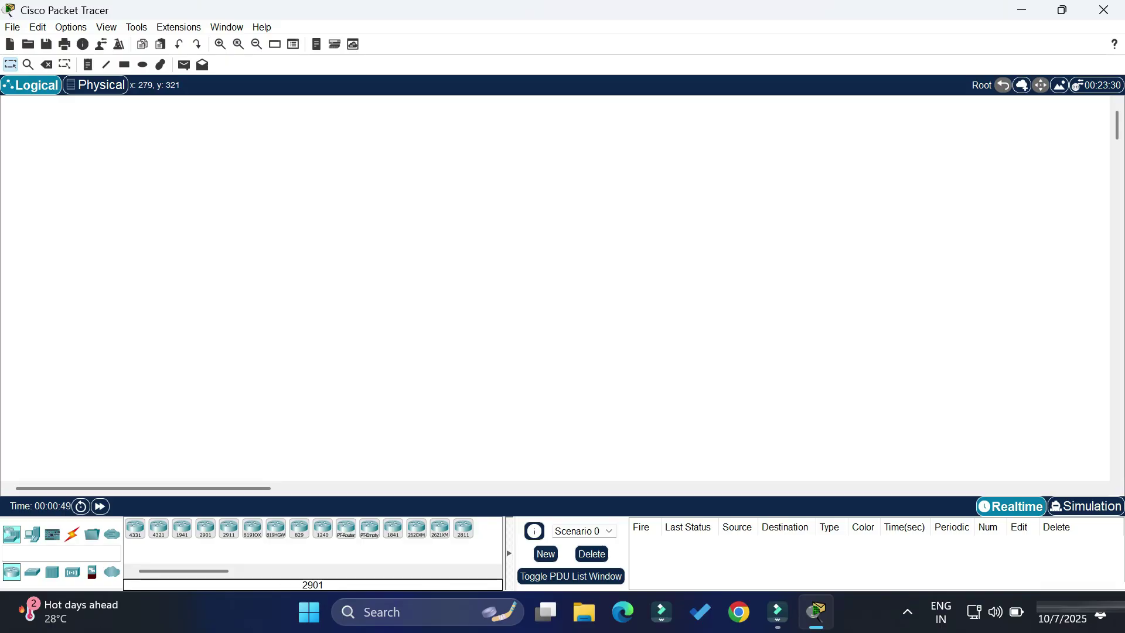
{"action": "left_click", "coordinate": [32, 533]}
{"action": "left_click", "coordinate": [52, 534]}
{"action": "left_click", "coordinate": [92, 534]}
{"action": "left_click", "coordinate": [12, 534]}
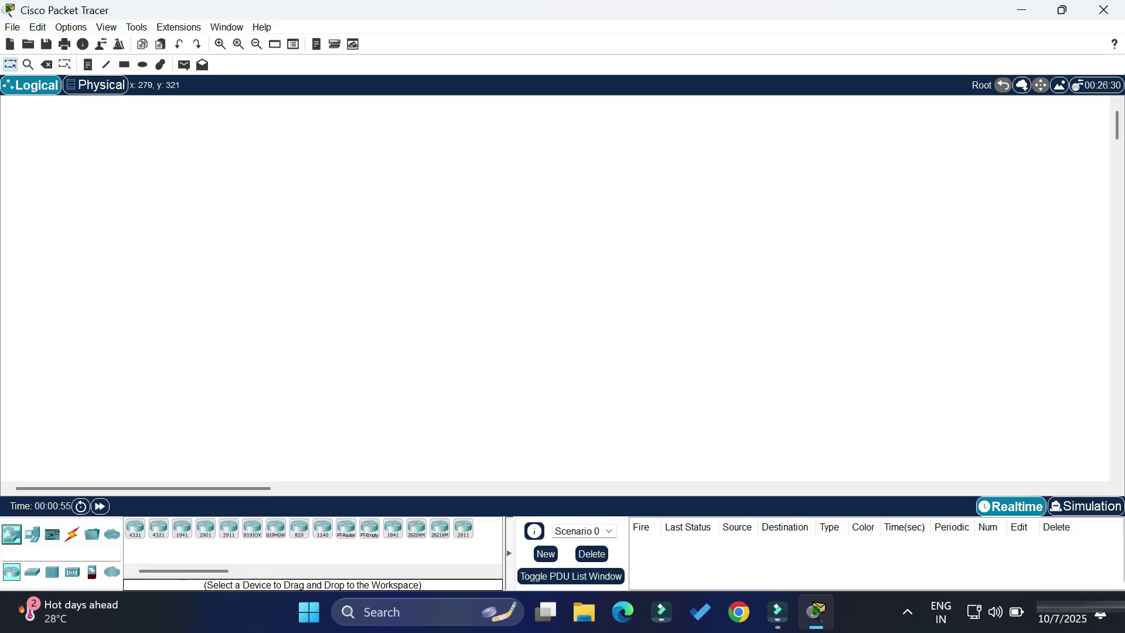
{"action": "left_click", "coordinate": [32, 533]}
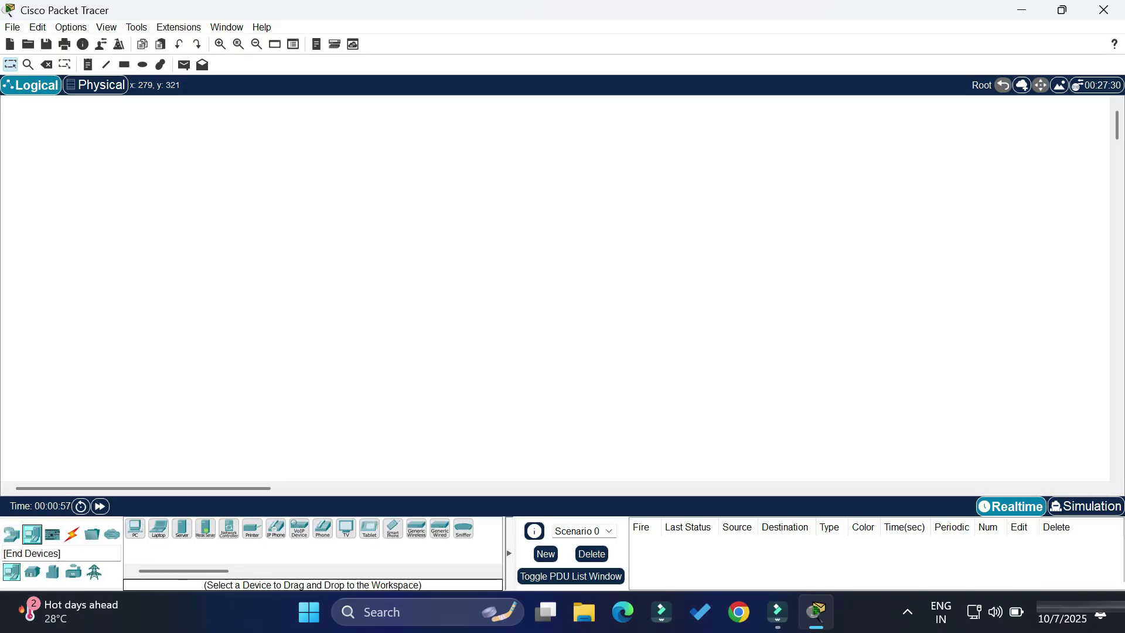
{"action": "left_click_drag", "start_coordinate": [158, 528], "coordinate": [323, 219]}
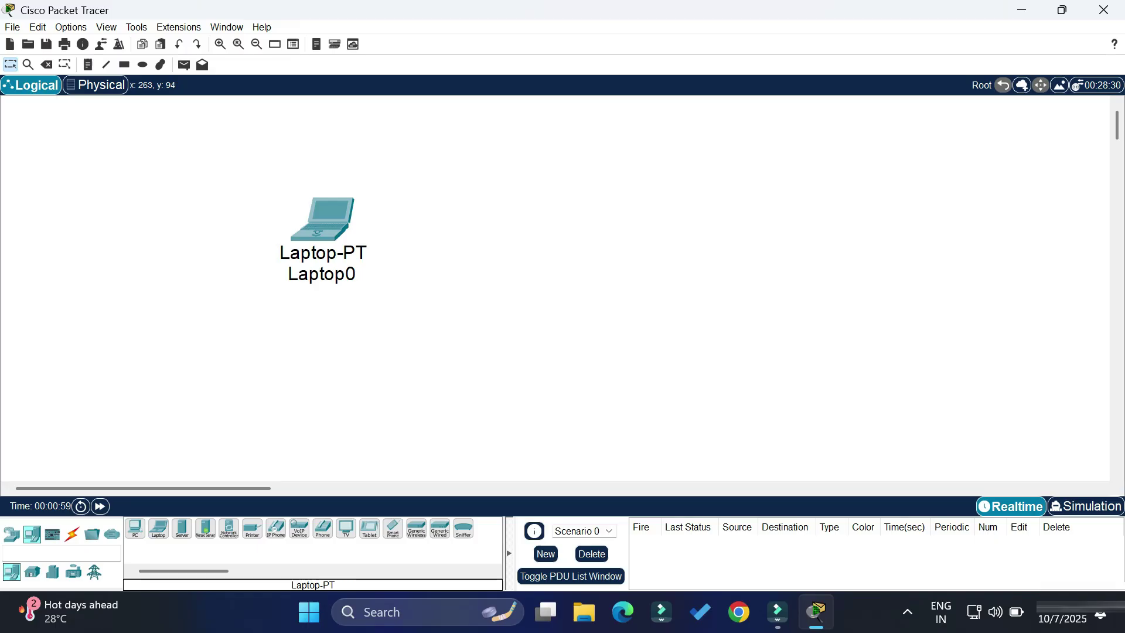
{"action": "left_click_drag", "start_coordinate": [135, 527], "coordinate": [471, 246]}
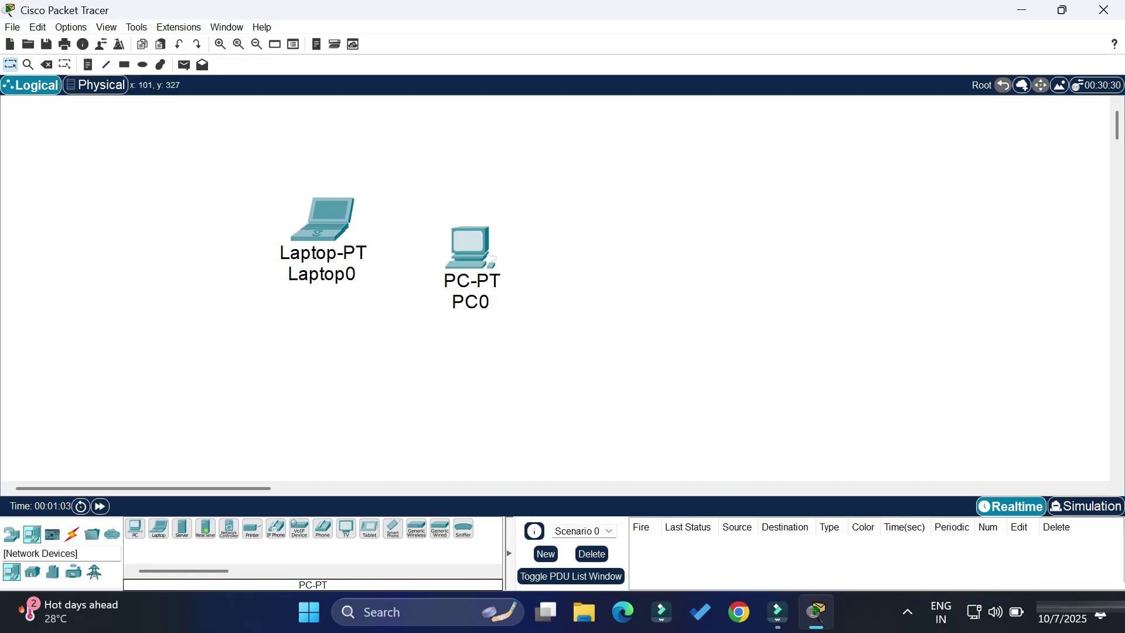
{"action": "left_click", "coordinate": [12, 534]}
{"action": "left_click_drag", "start_coordinate": [158, 528], "coordinate": [634, 264]}
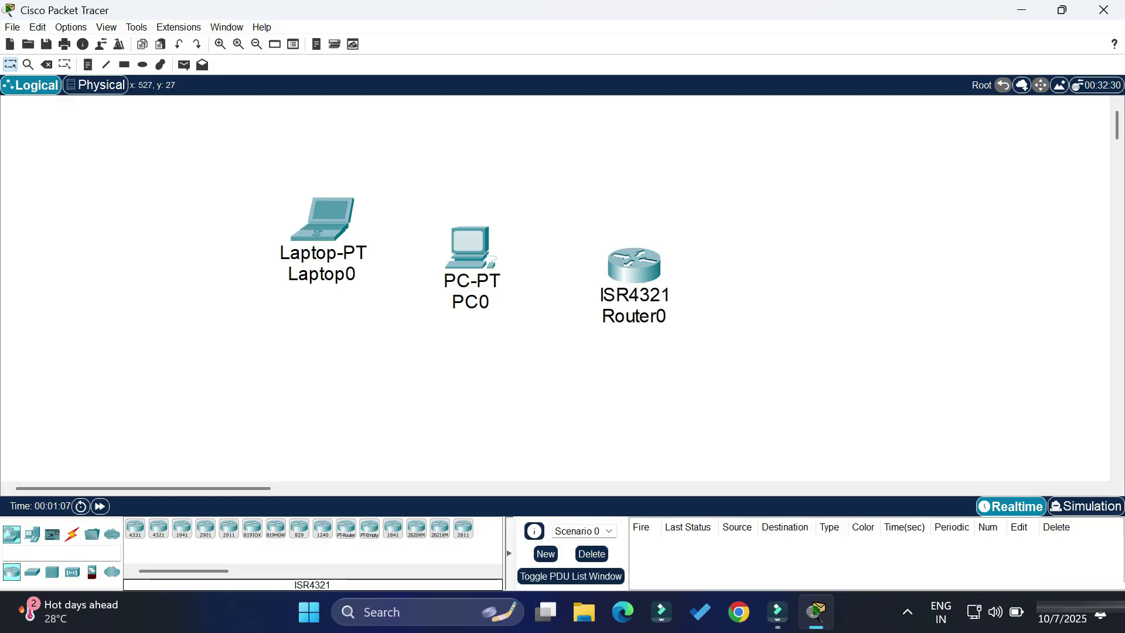
- Exit Packet Tracer without saving and relaunch it through a Windows search for Cisco Packet Tracer
{"action": "left_click", "coordinate": [1103, 9]}
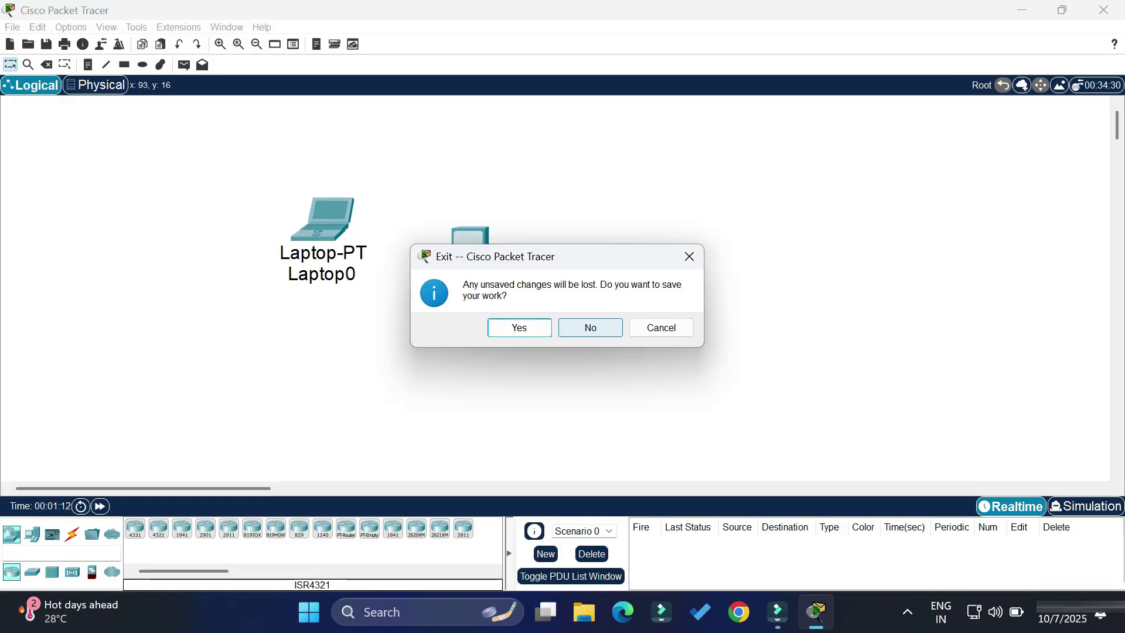
{"action": "left_click", "coordinate": [590, 326]}
{"action": "left_click", "coordinate": [434, 611]}
{"action": "type", "text": "cisco Packet Tracer"}
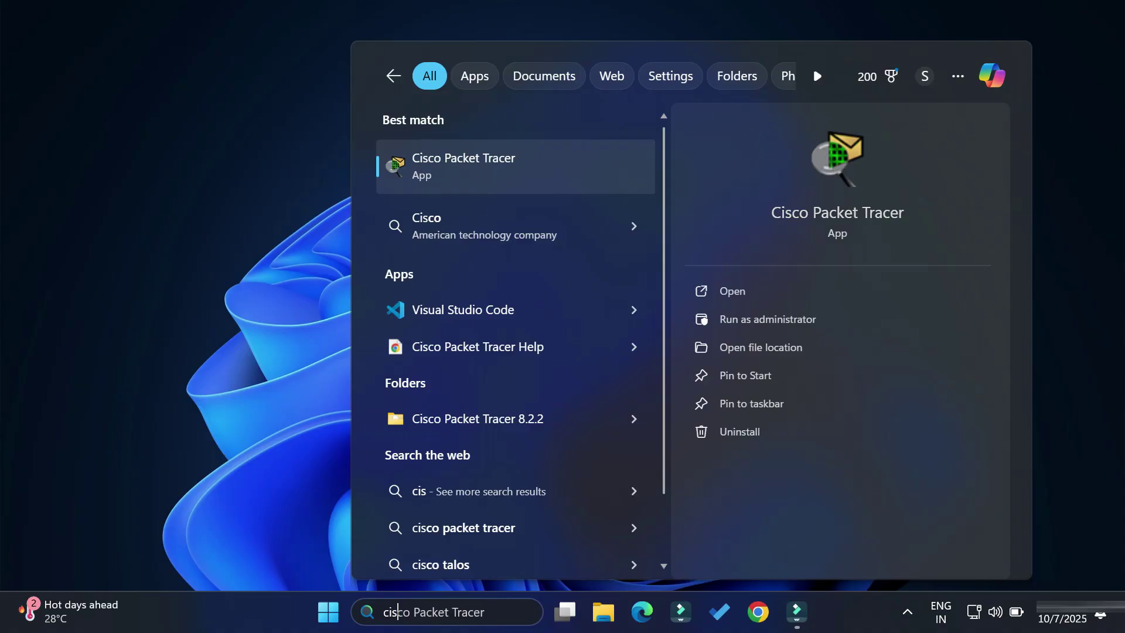
{"action": "key", "text": "Return"}
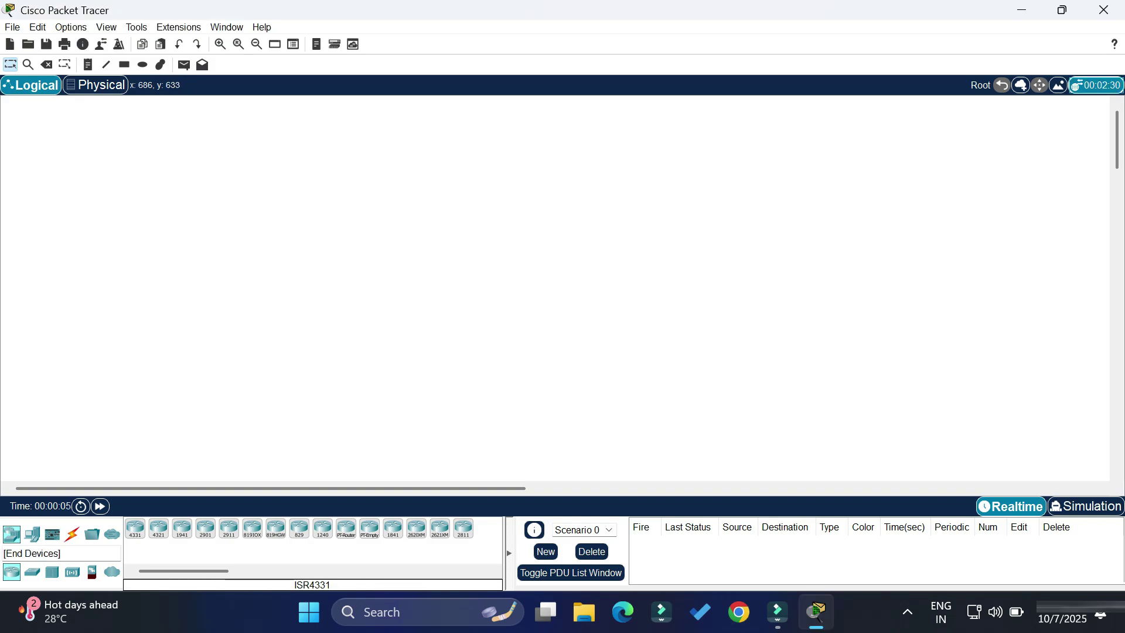
- Place two PC end devices apart from each other on the logical workspace
{"action": "left_click", "coordinate": [33, 533]}
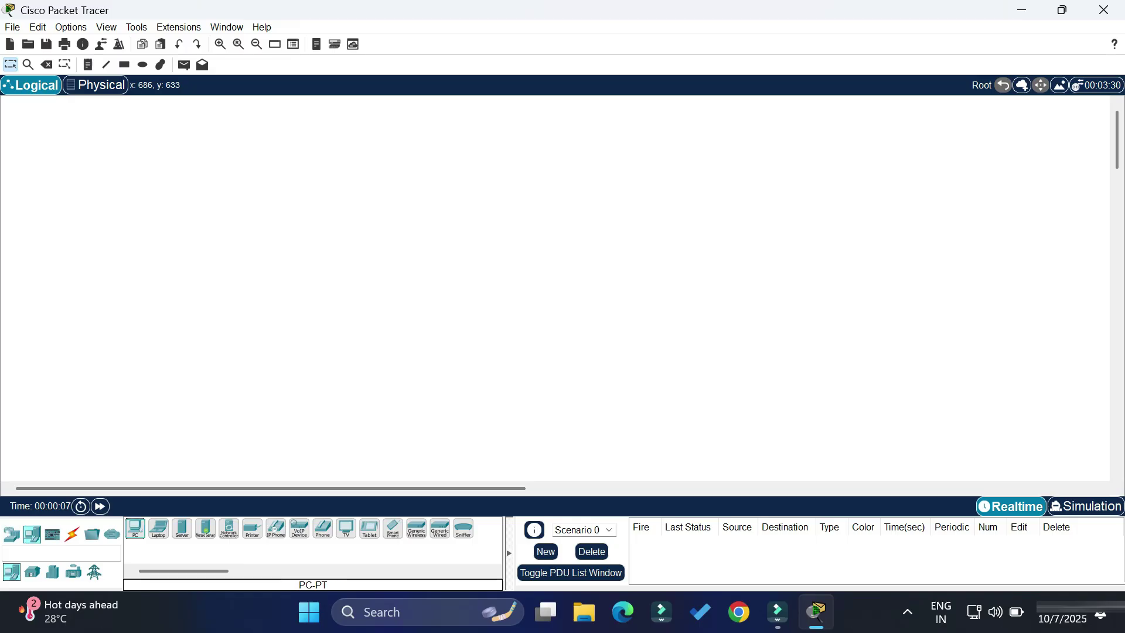
{"action": "left_click_drag", "start_coordinate": [135, 528], "coordinate": [371, 222]}
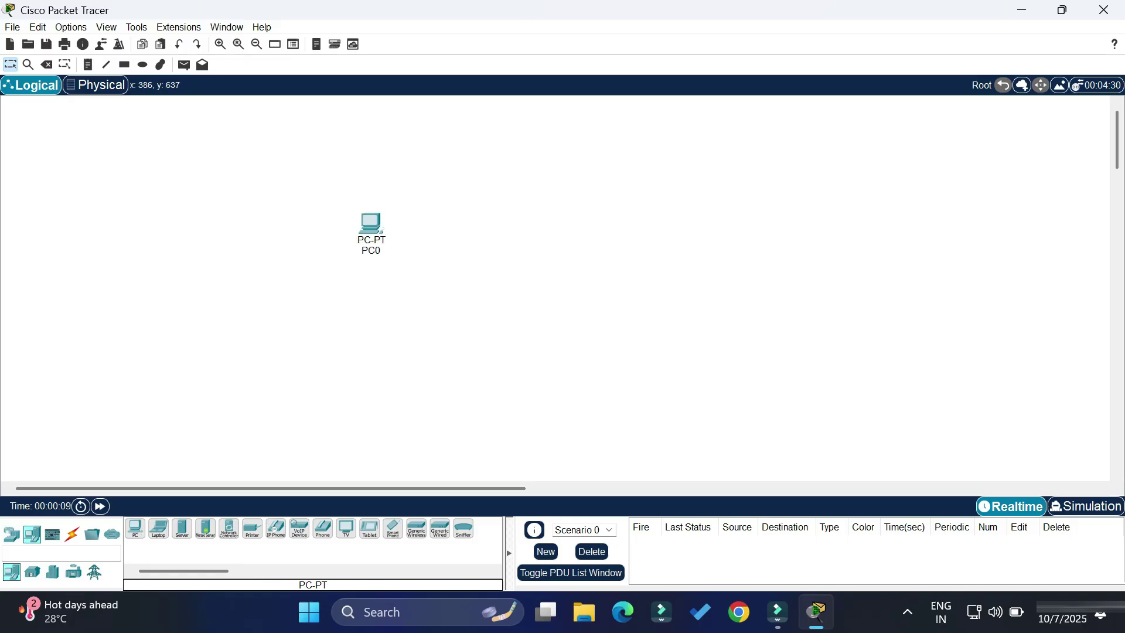
{"action": "left_click_drag", "start_coordinate": [135, 527], "coordinate": [603, 236]}
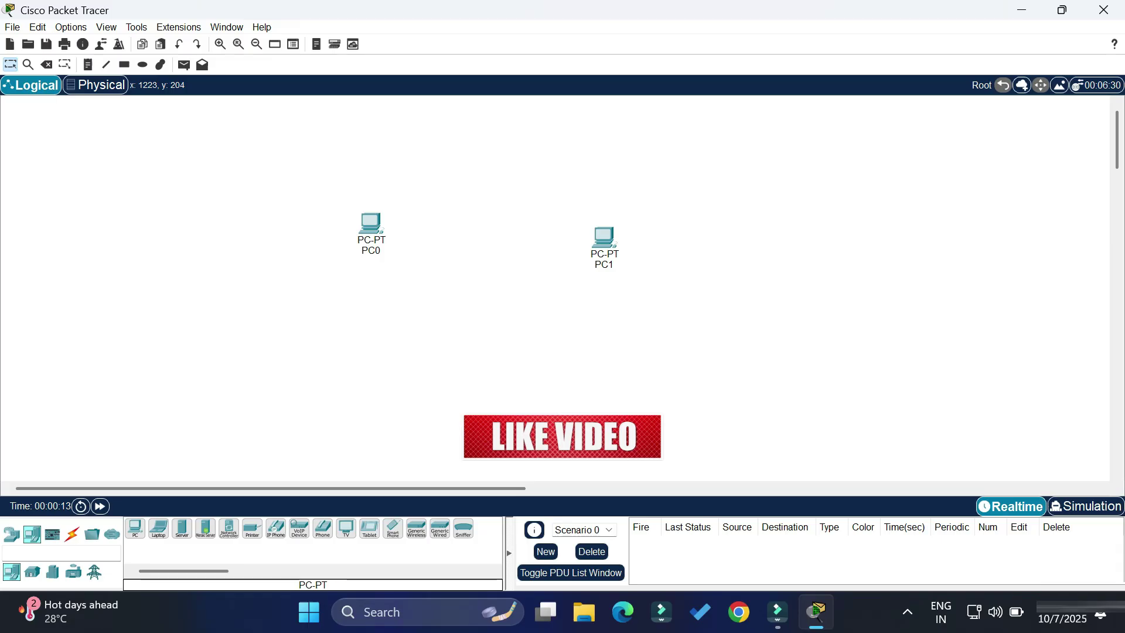
- Connect the two PCs with a cable, using the automatically chosen connection type
{"action": "left_click", "coordinate": [72, 533]}
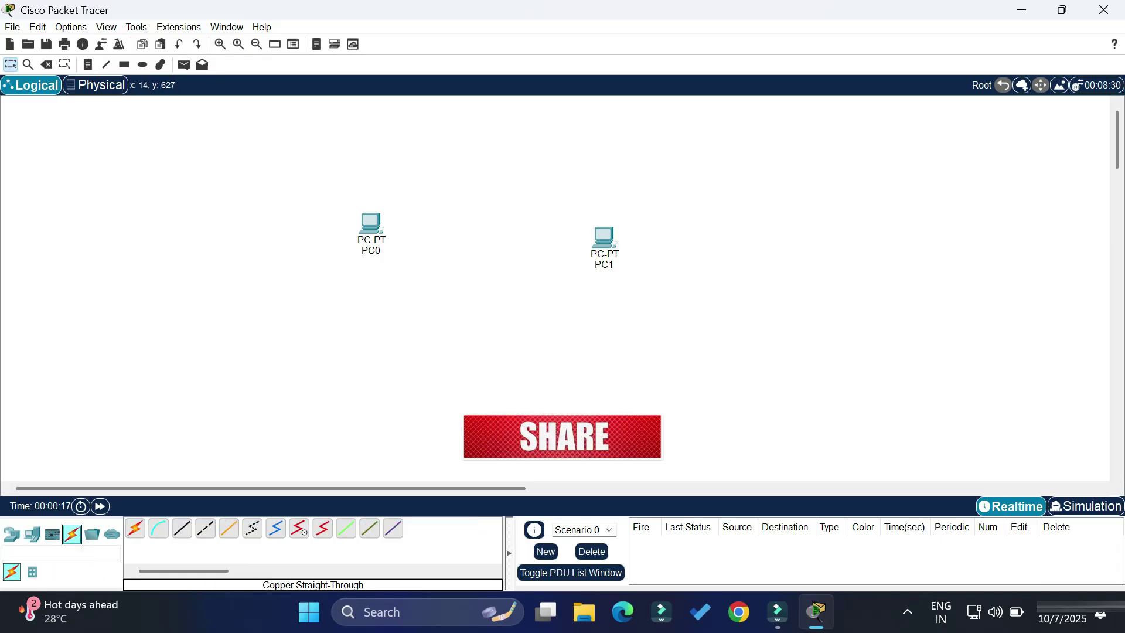
{"action": "left_click", "coordinate": [135, 528]}
{"action": "left_click", "coordinate": [373, 226]}
{"action": "left_click", "coordinate": [603, 237]}
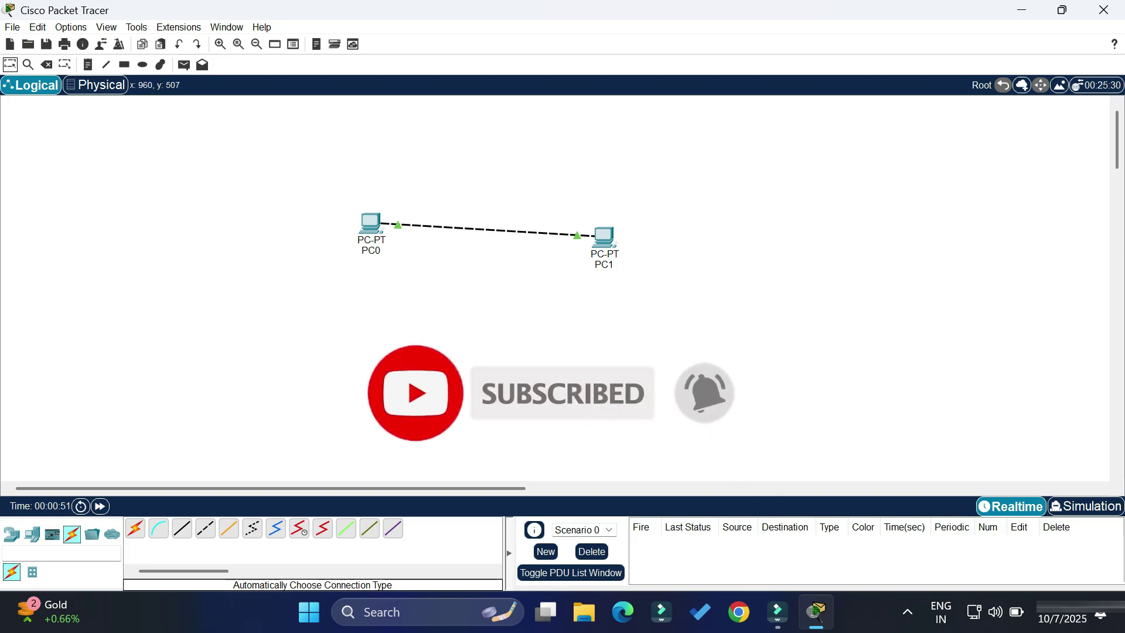
- Switch to Simulation mode to view its event list and play controls, and return to Realtime mode
{"action": "left_click", "coordinate": [1086, 507]}
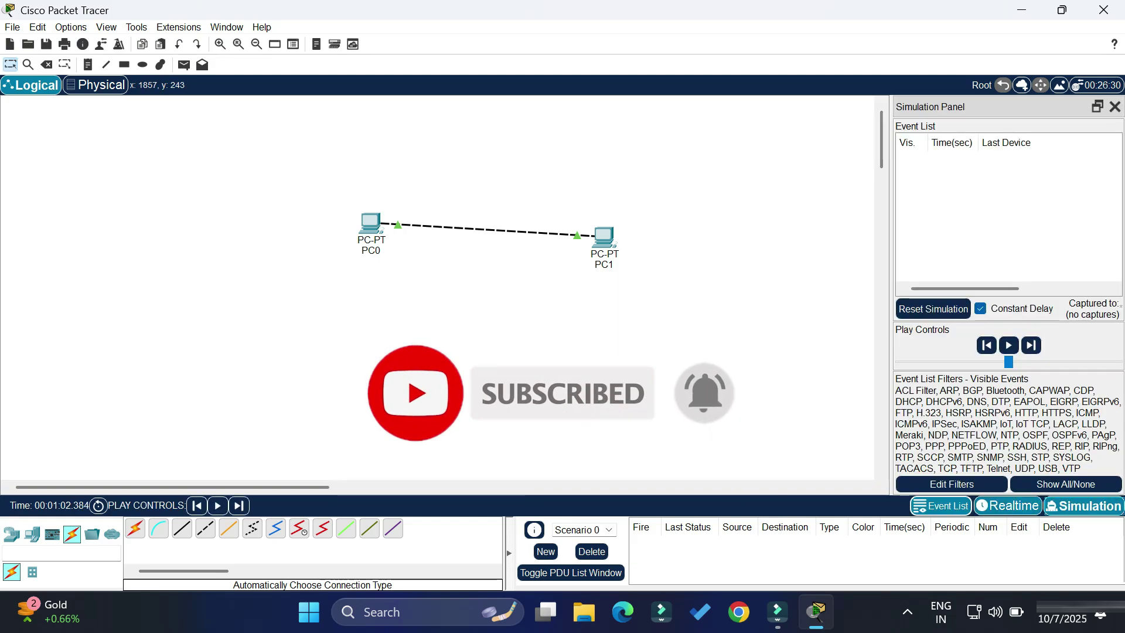
{"action": "key", "text": "shift+r"}
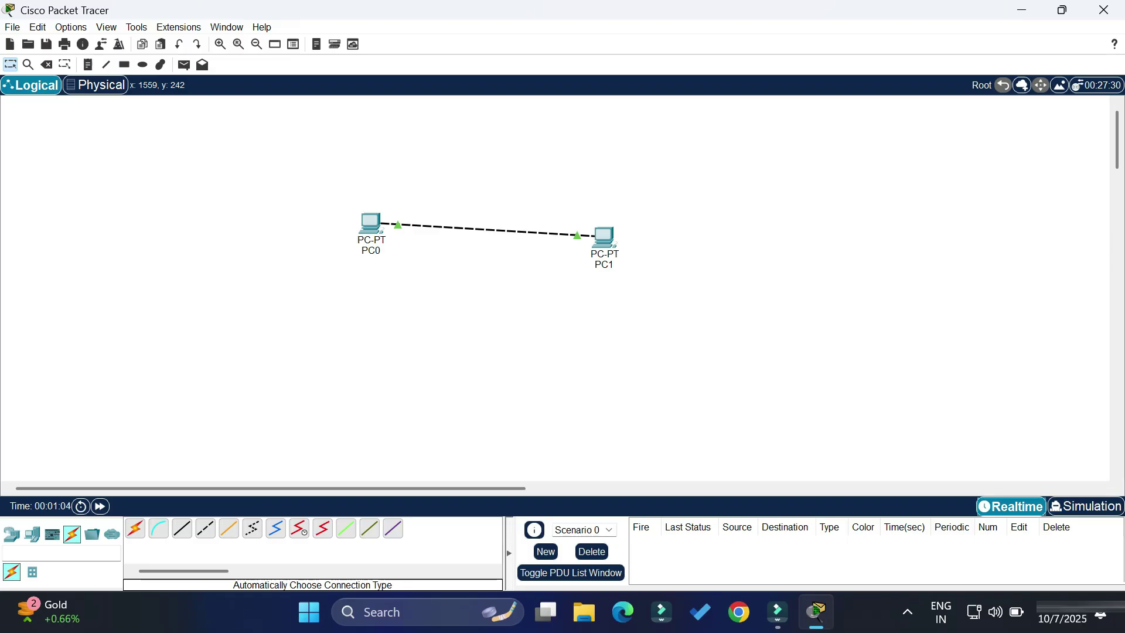